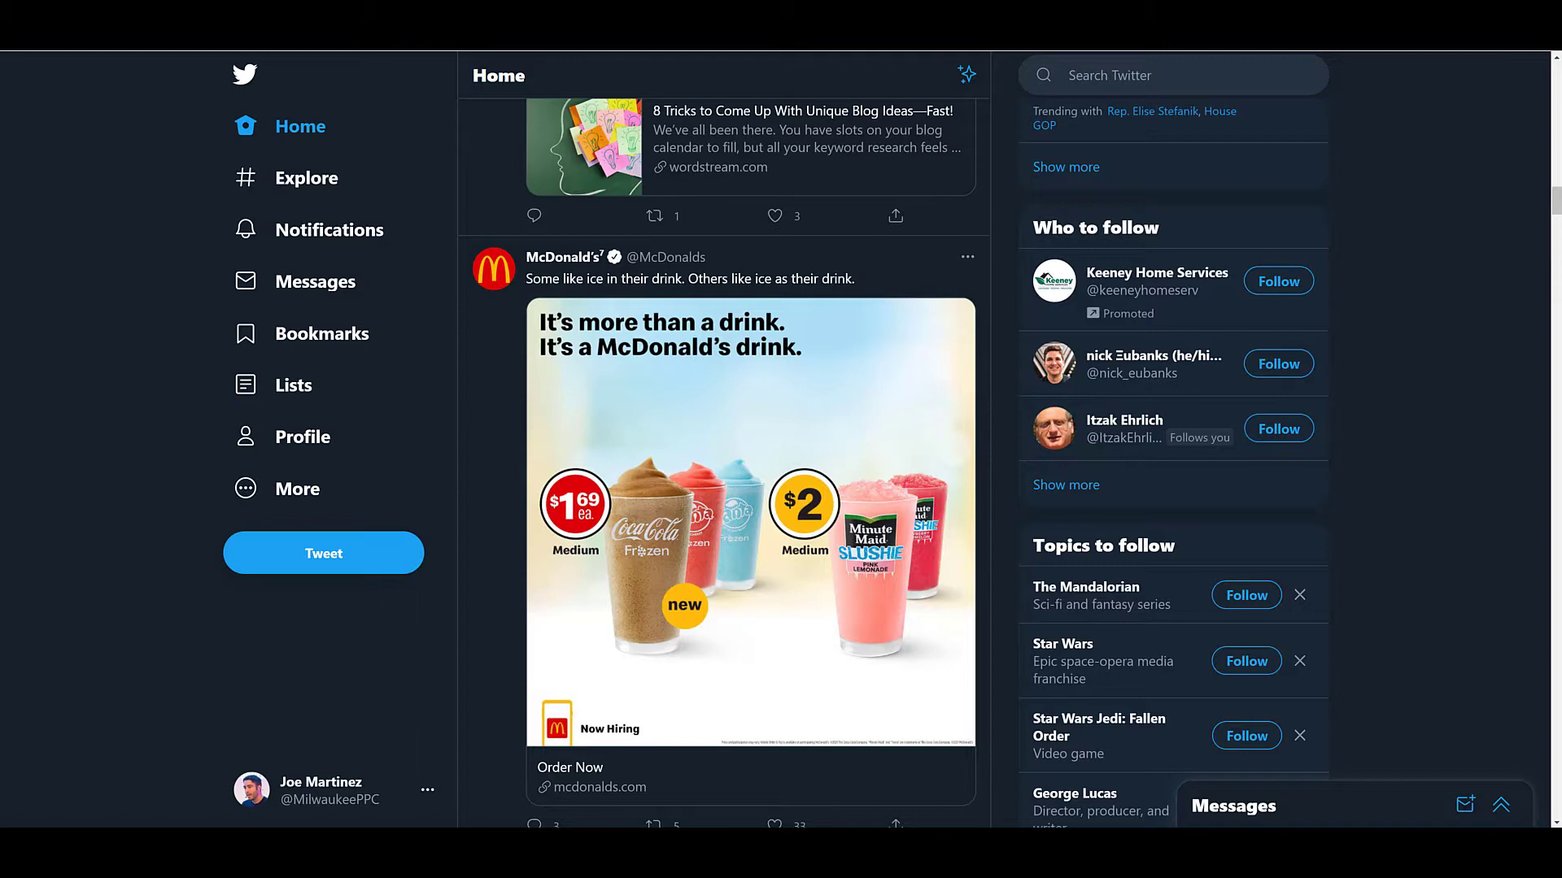
Search Twitter for "ppc" and bring up the matching people.
{"action": "scroll", "coordinate": [1434, 457], "scroll_direction": "down", "scroll_amount": 1}
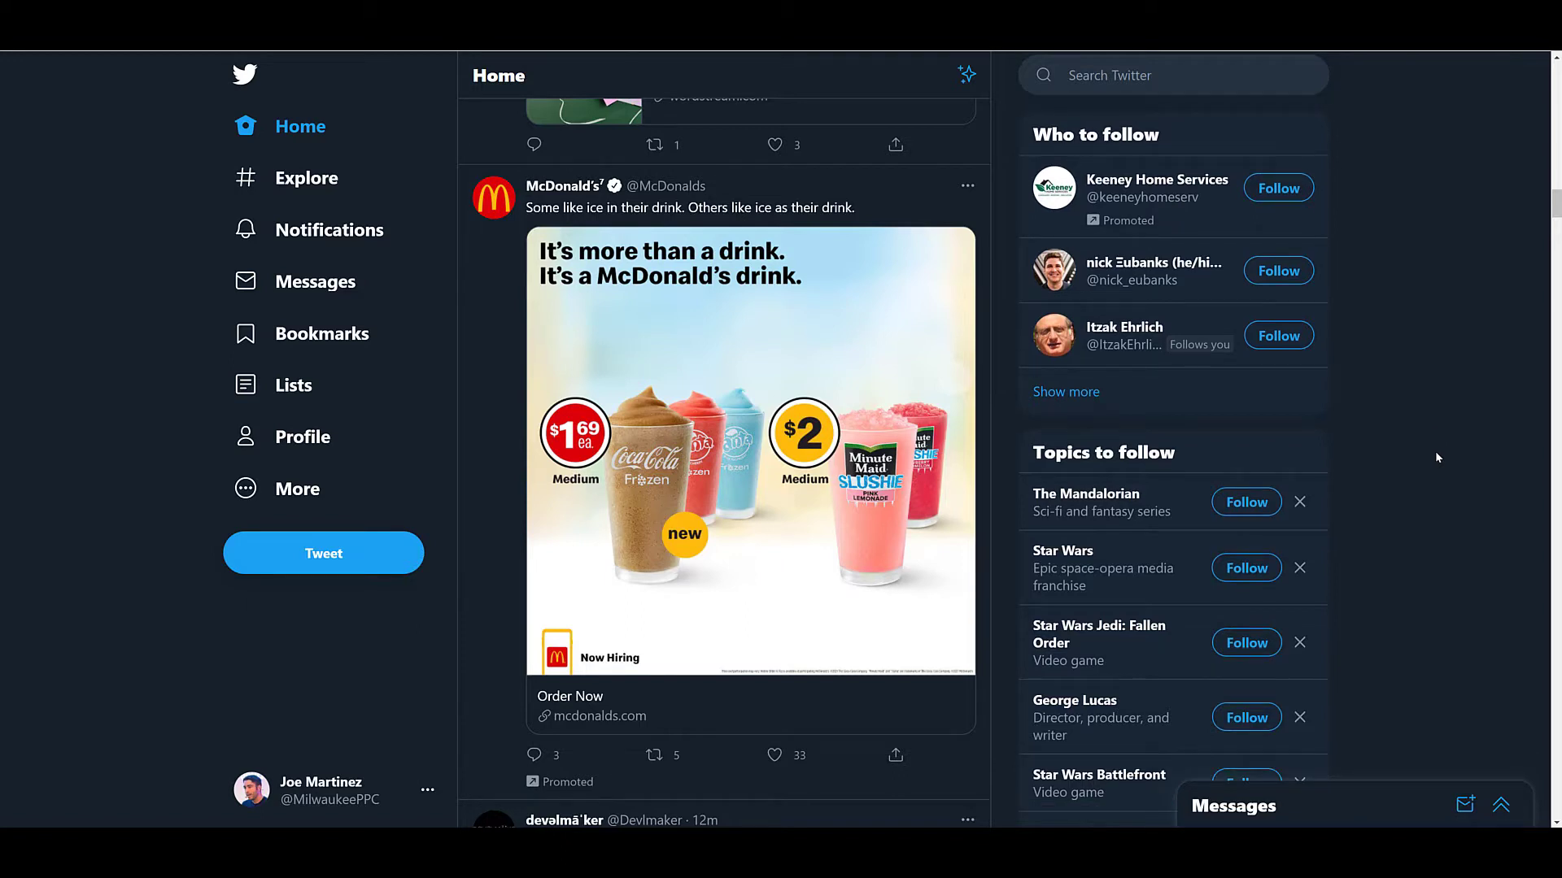
{"action": "left_click", "coordinate": [1216, 76]}
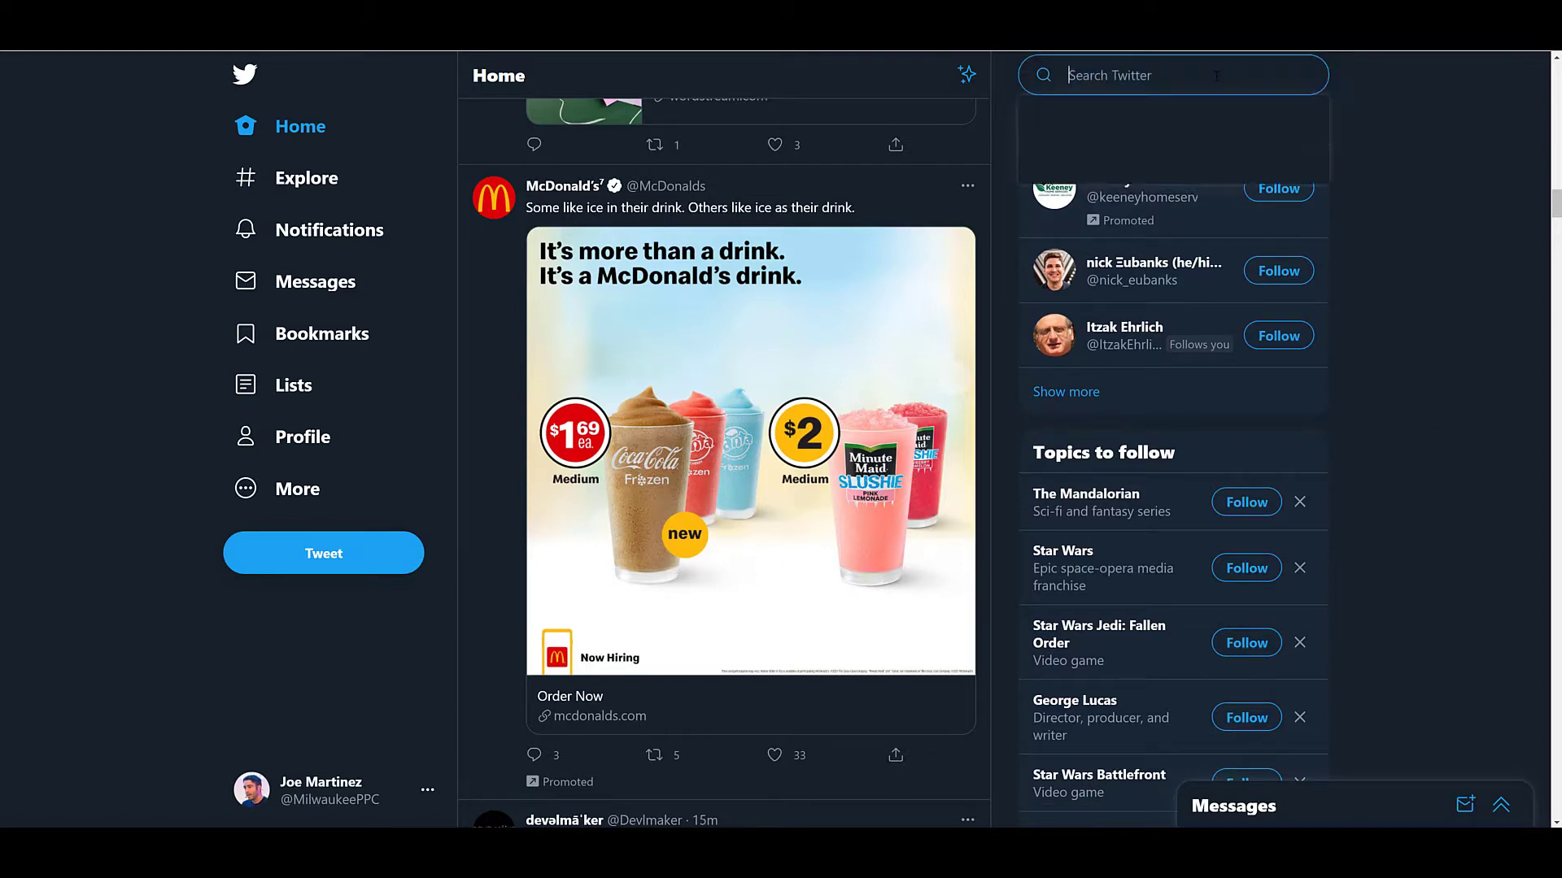
{"action": "type", "text": "ppc"}
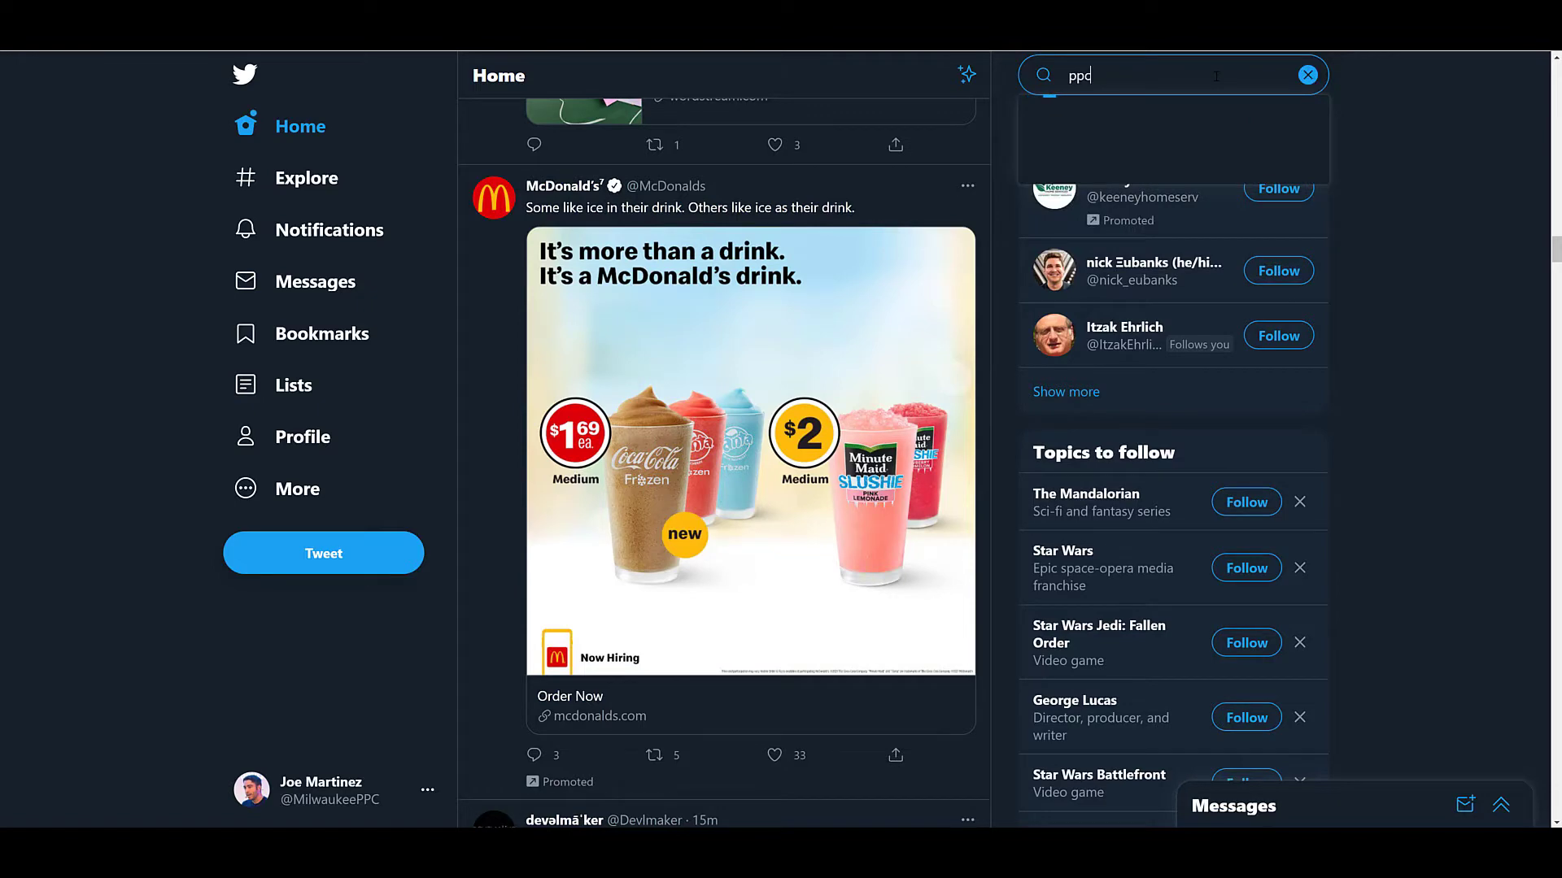
{"action": "key", "text": "Return"}
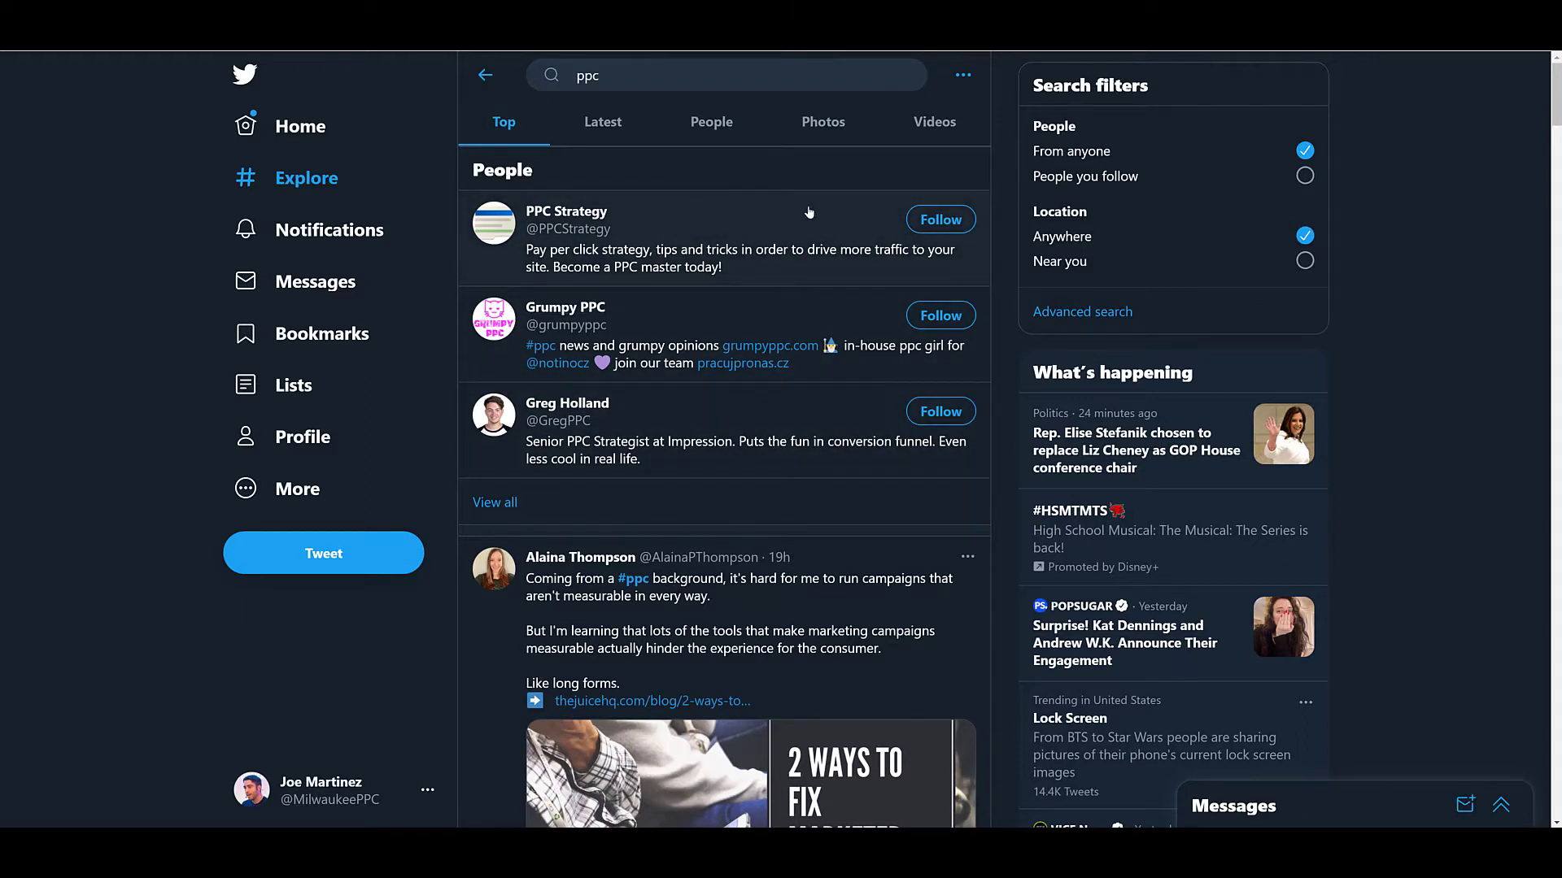
{"action": "left_click", "coordinate": [735, 140]}
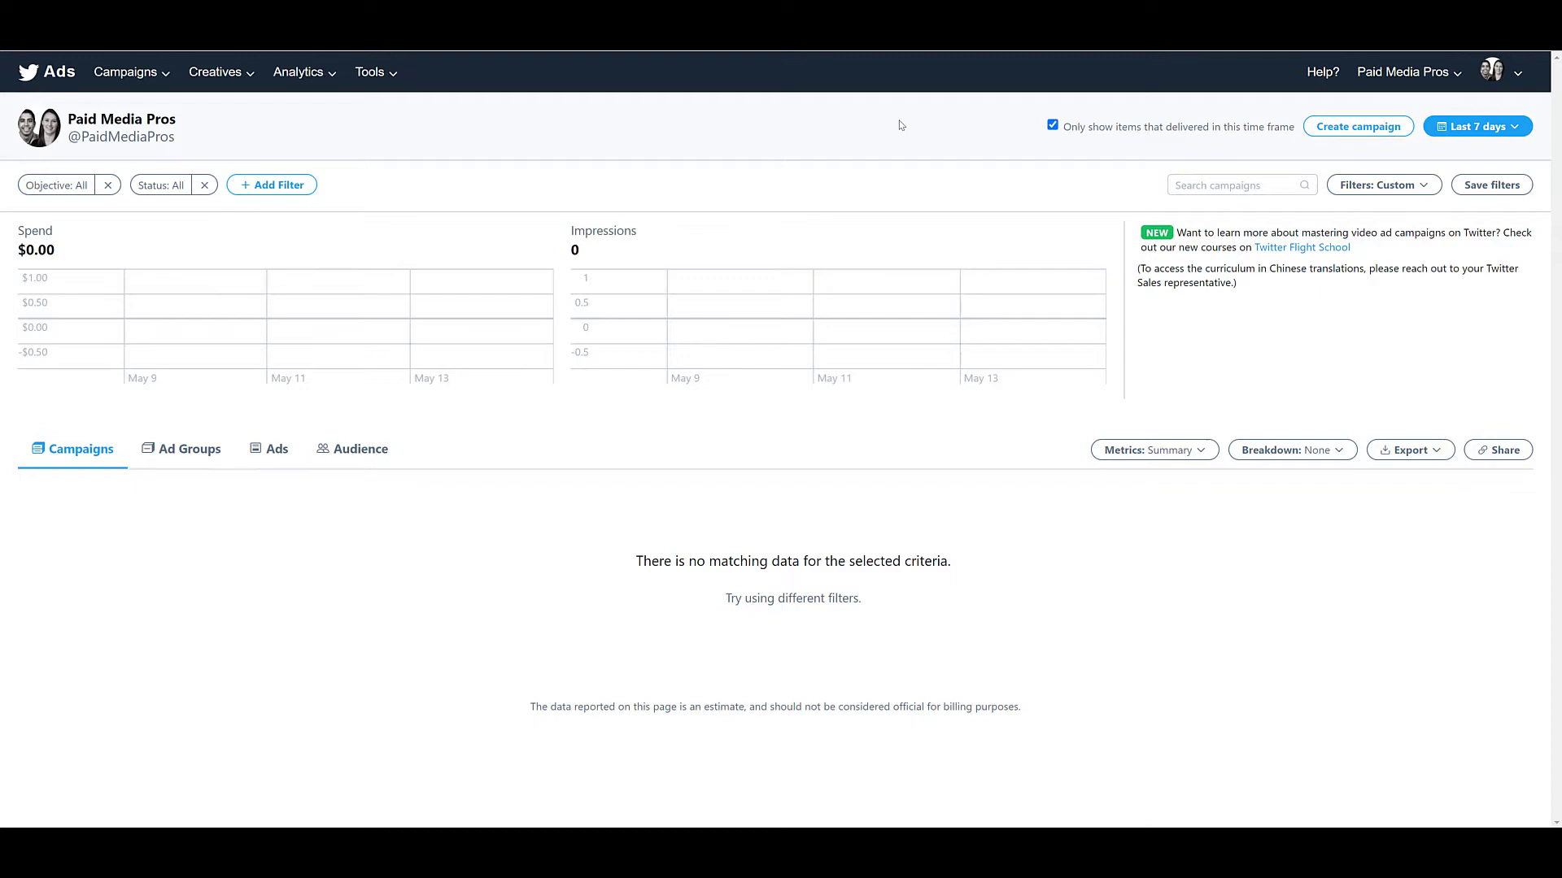
Create a new campaign in Twitter Ads with the Followers objective.
{"action": "left_click", "coordinate": [1331, 132]}
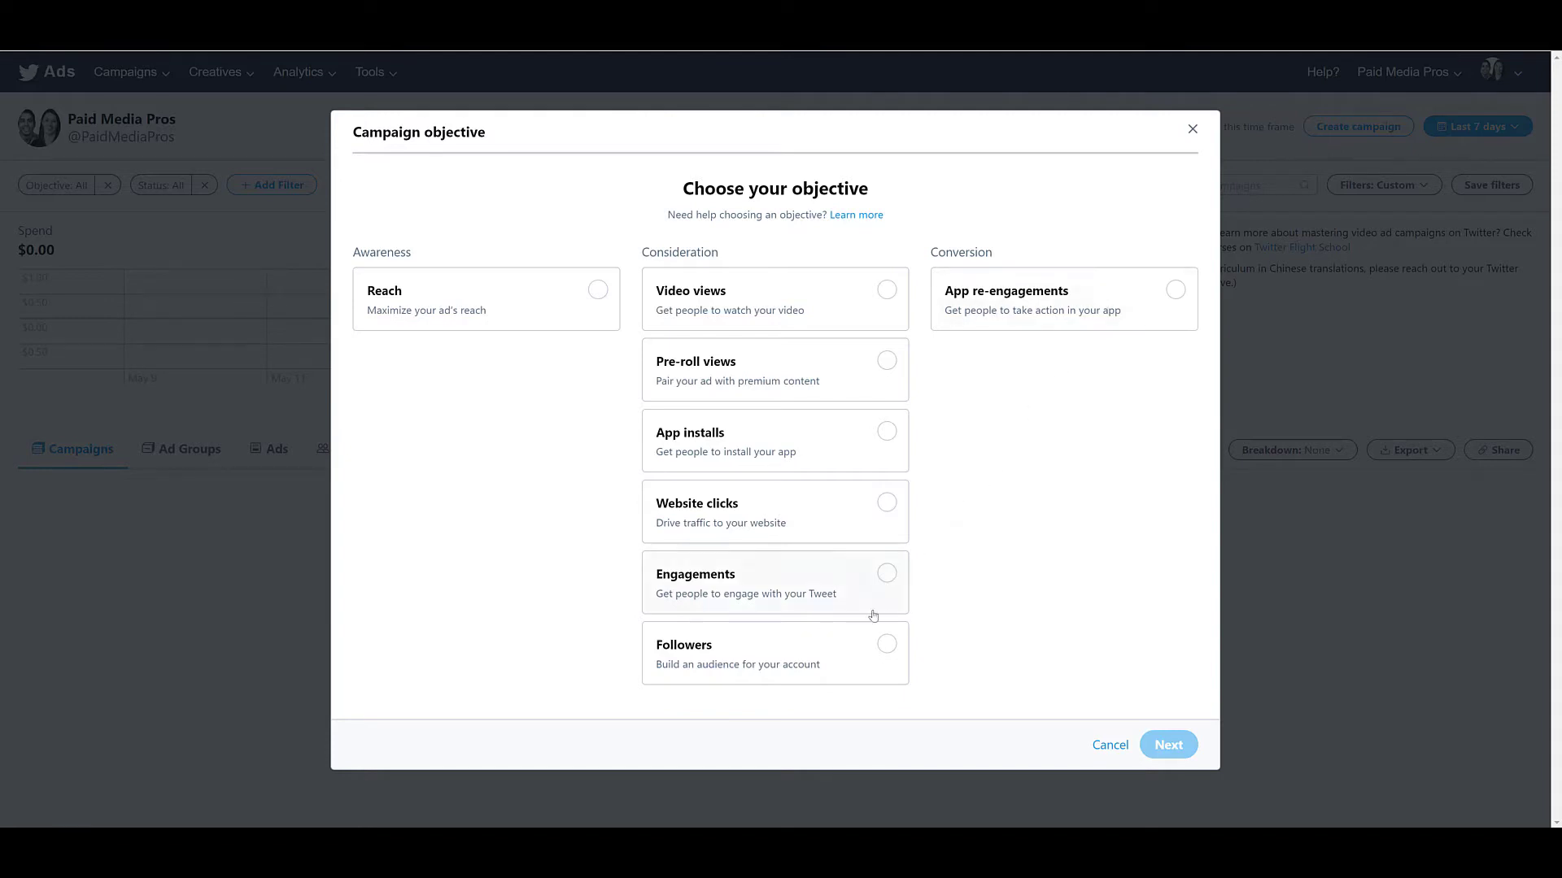
{"action": "left_click", "coordinate": [853, 651]}
{"action": "left_click", "coordinate": [1171, 745]}
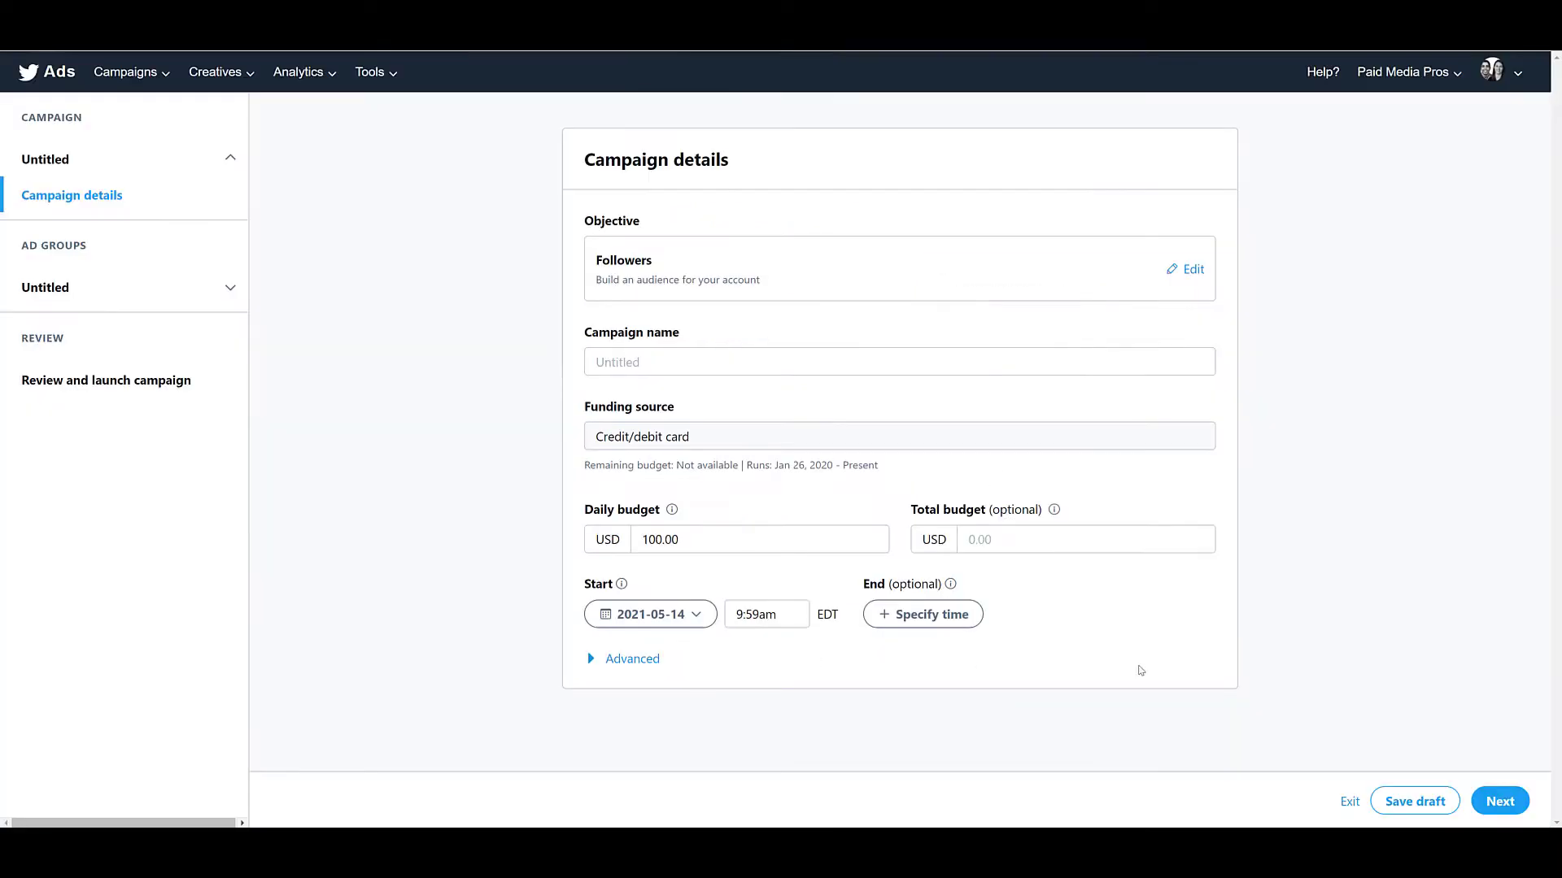
Name the campaign Followers, set its total budget to 100 USD, and continue to the ad group after viewing the advanced pacing options.
{"action": "left_click", "coordinate": [898, 366]}
{"action": "type", "text": "Followers"}
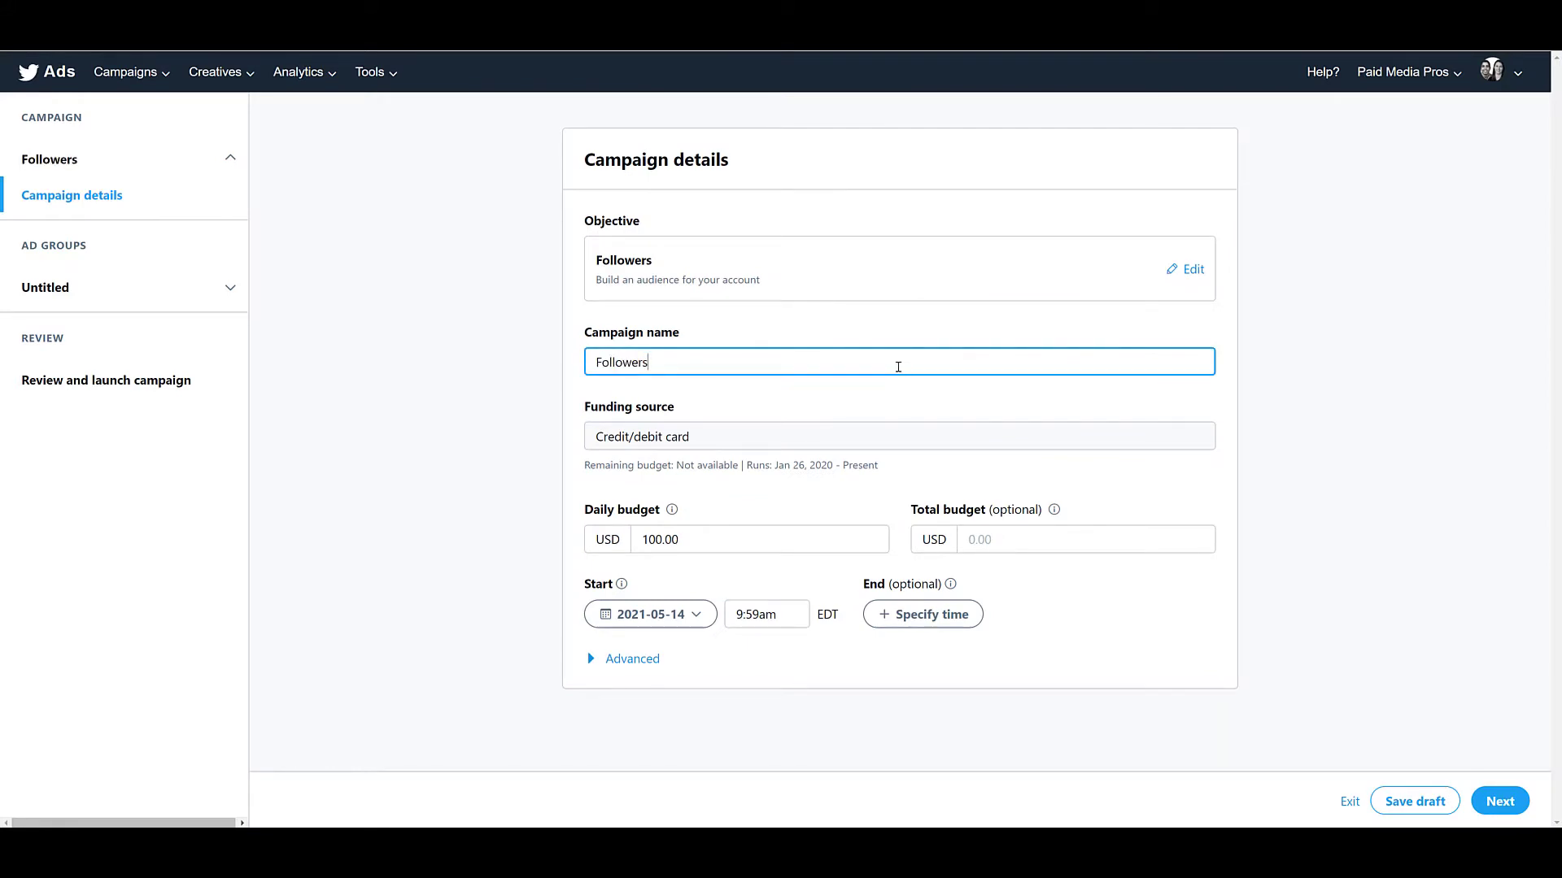
{"action": "left_click", "coordinate": [1047, 547]}
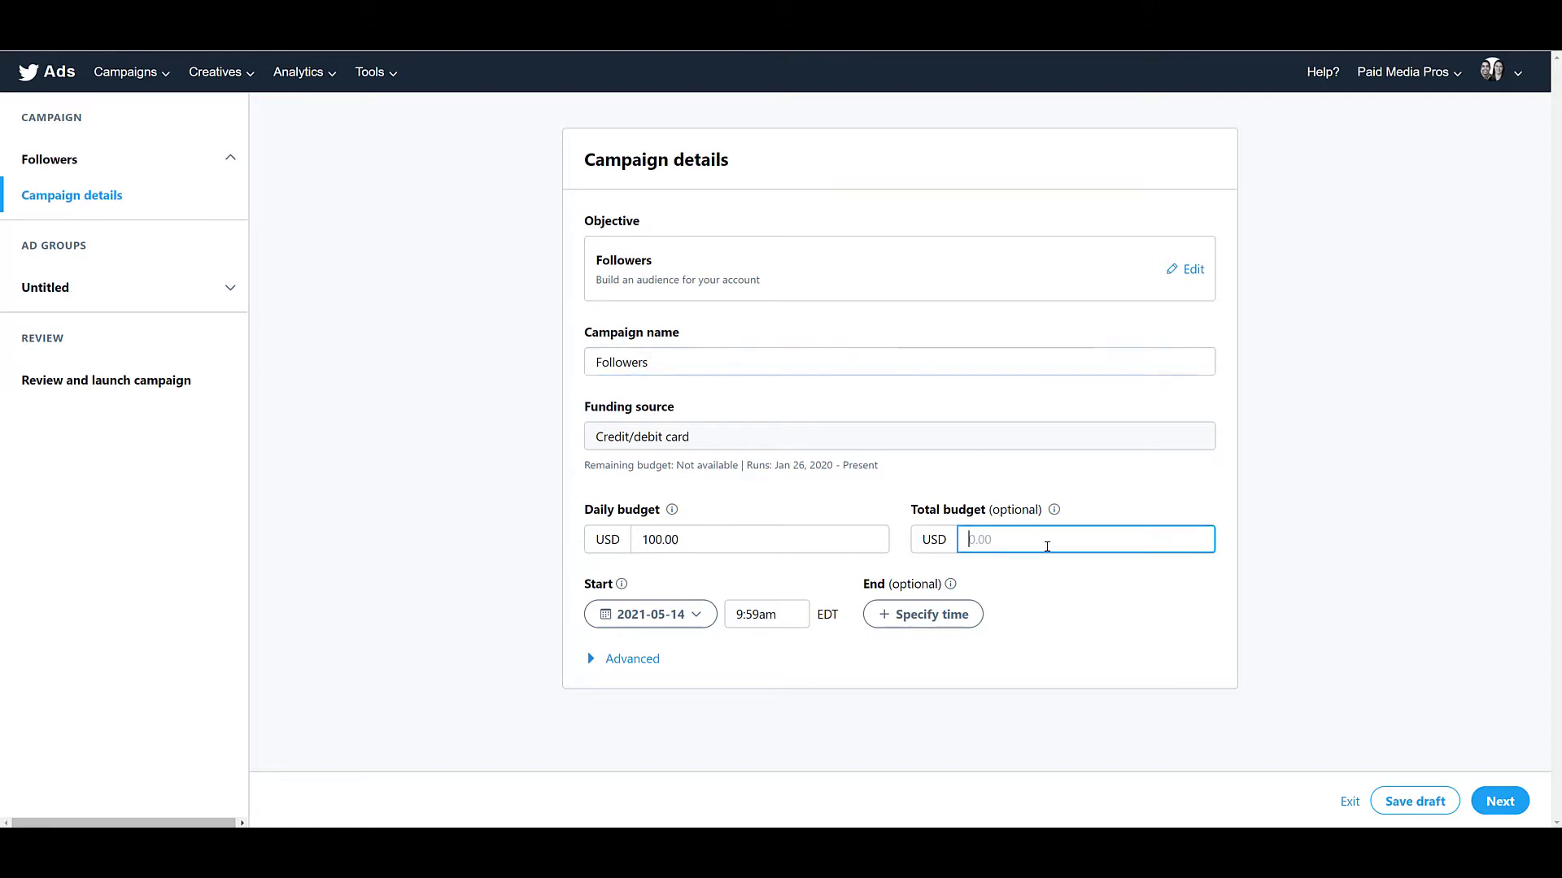
{"action": "type", "text": "100"}
{"action": "left_click", "coordinate": [1061, 599]}
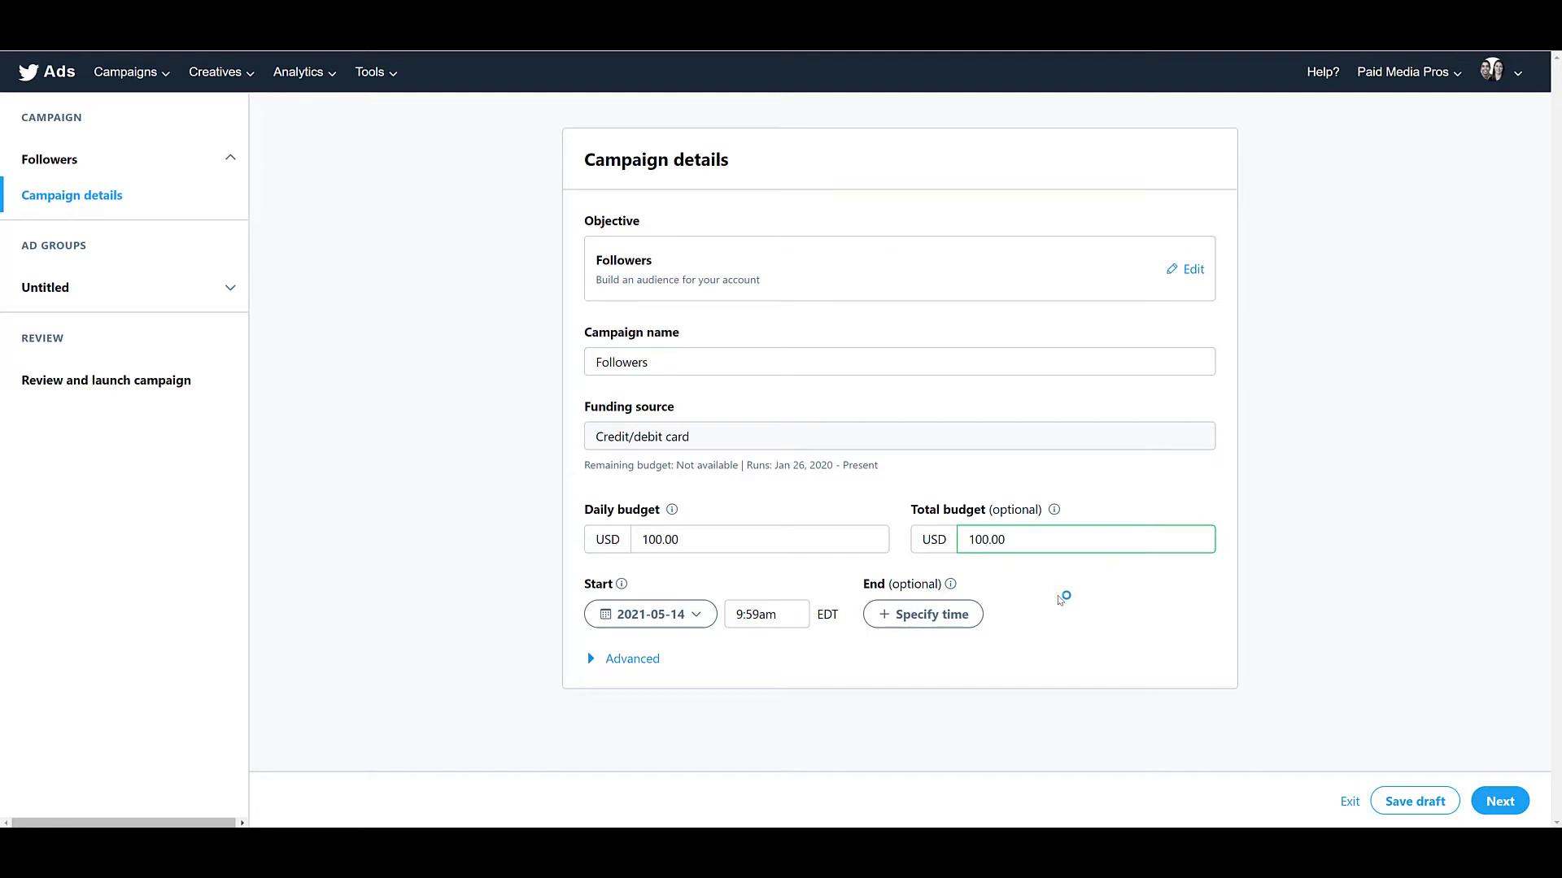
{"action": "left_click", "coordinate": [613, 663]}
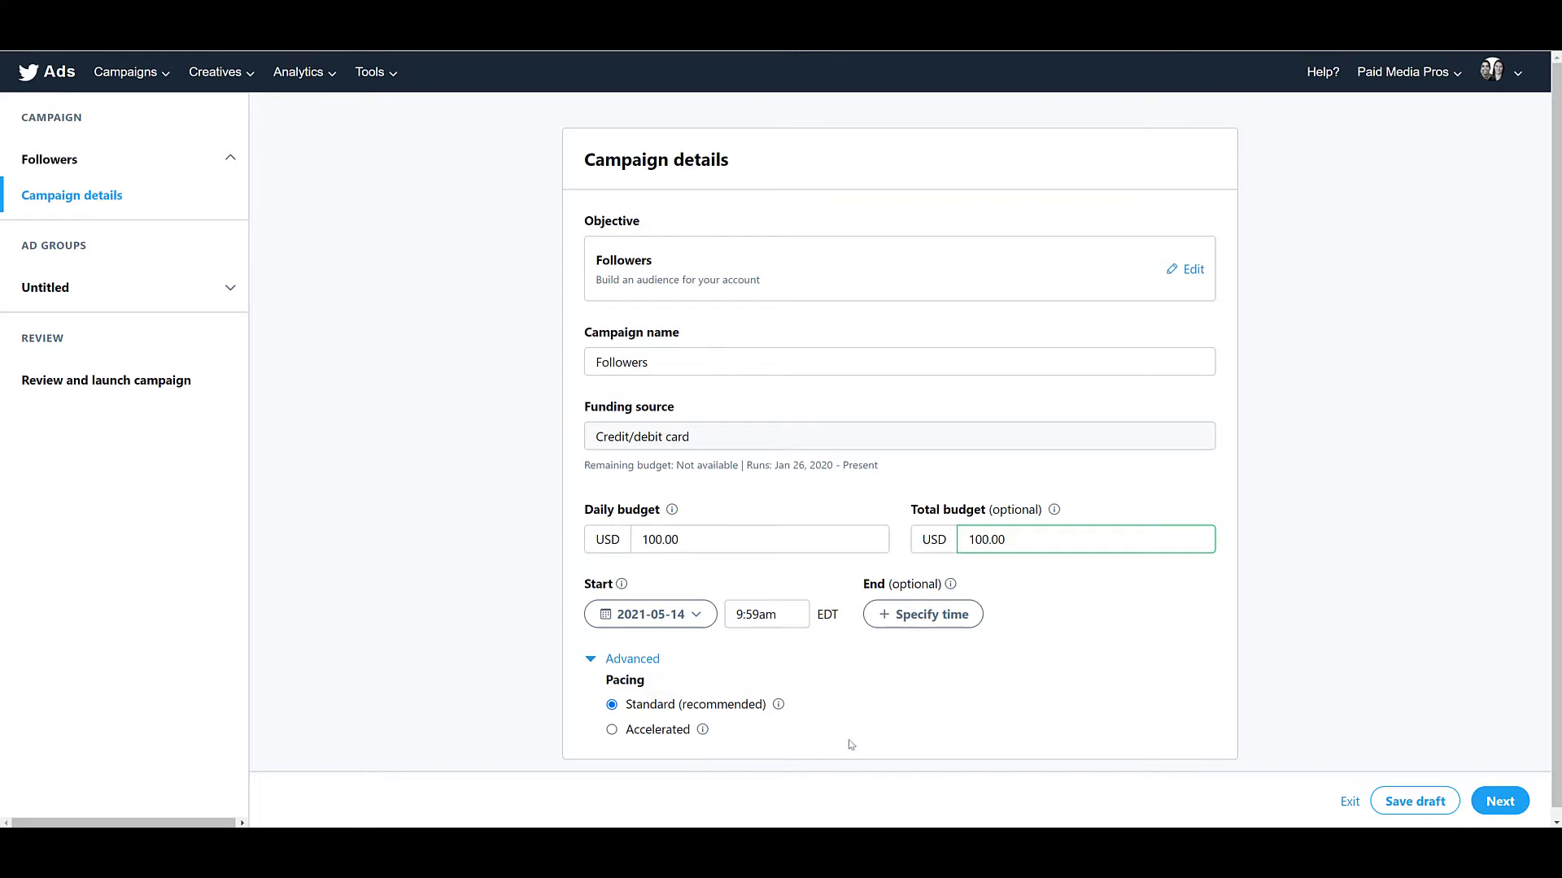
{"action": "left_click", "coordinate": [1501, 795]}
Name the ad group Followers and leave its optional total budget blank.
{"action": "left_click", "coordinate": [928, 262]}
{"action": "type", "text": "Followers"}
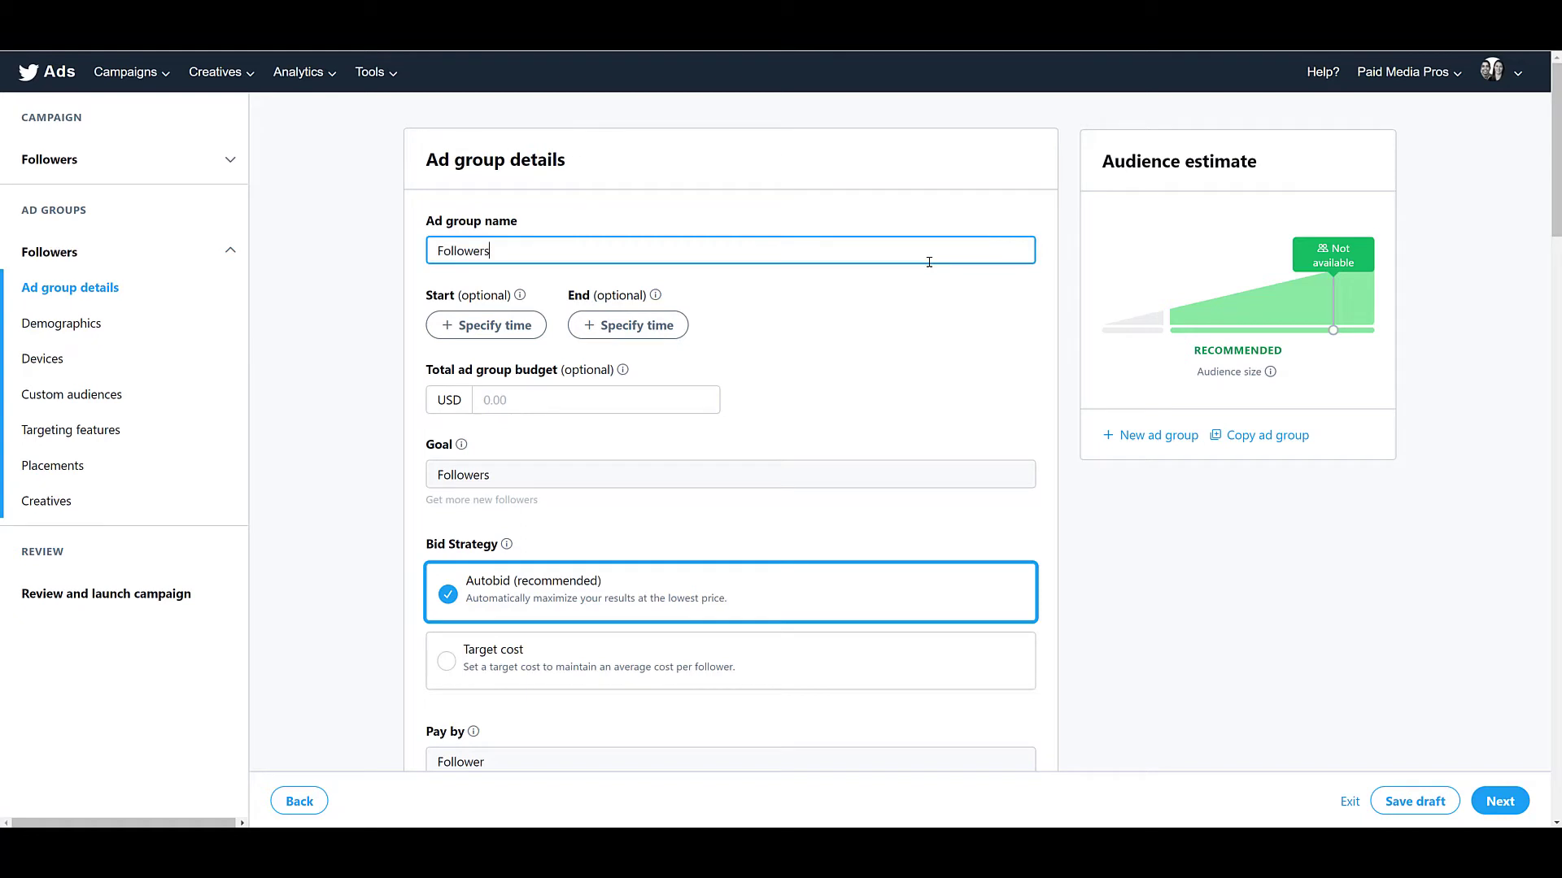
{"action": "left_click", "coordinate": [940, 304]}
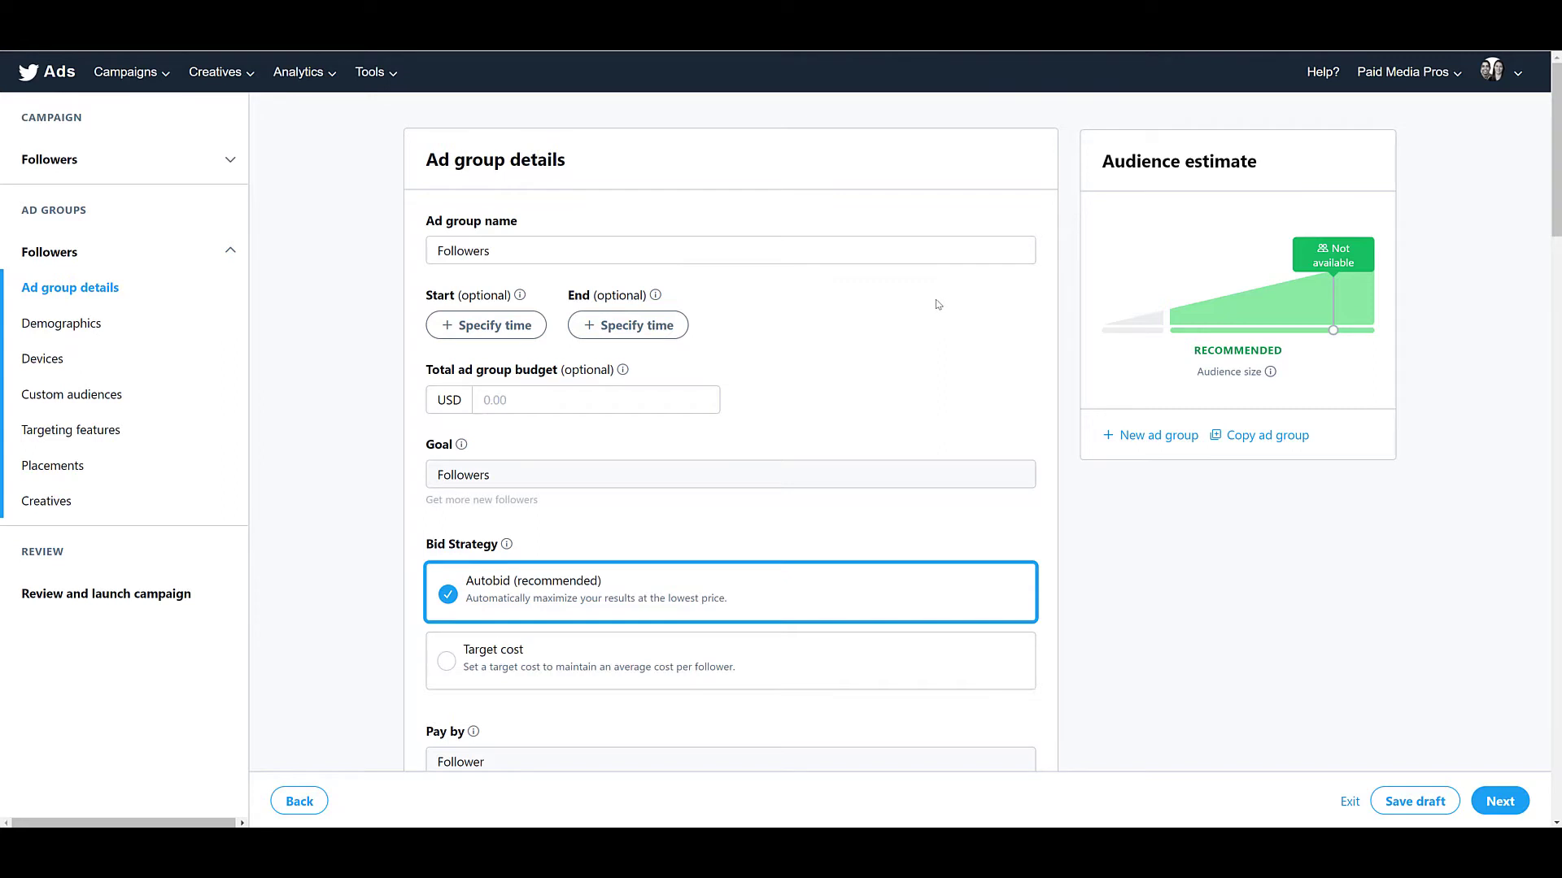
{"action": "left_click", "coordinate": [697, 399]}
{"action": "scroll", "coordinate": [697, 404], "scroll_direction": "down", "scroll_amount": 1}
{"action": "scroll", "coordinate": [698, 403], "scroll_direction": "down", "scroll_amount": 2}
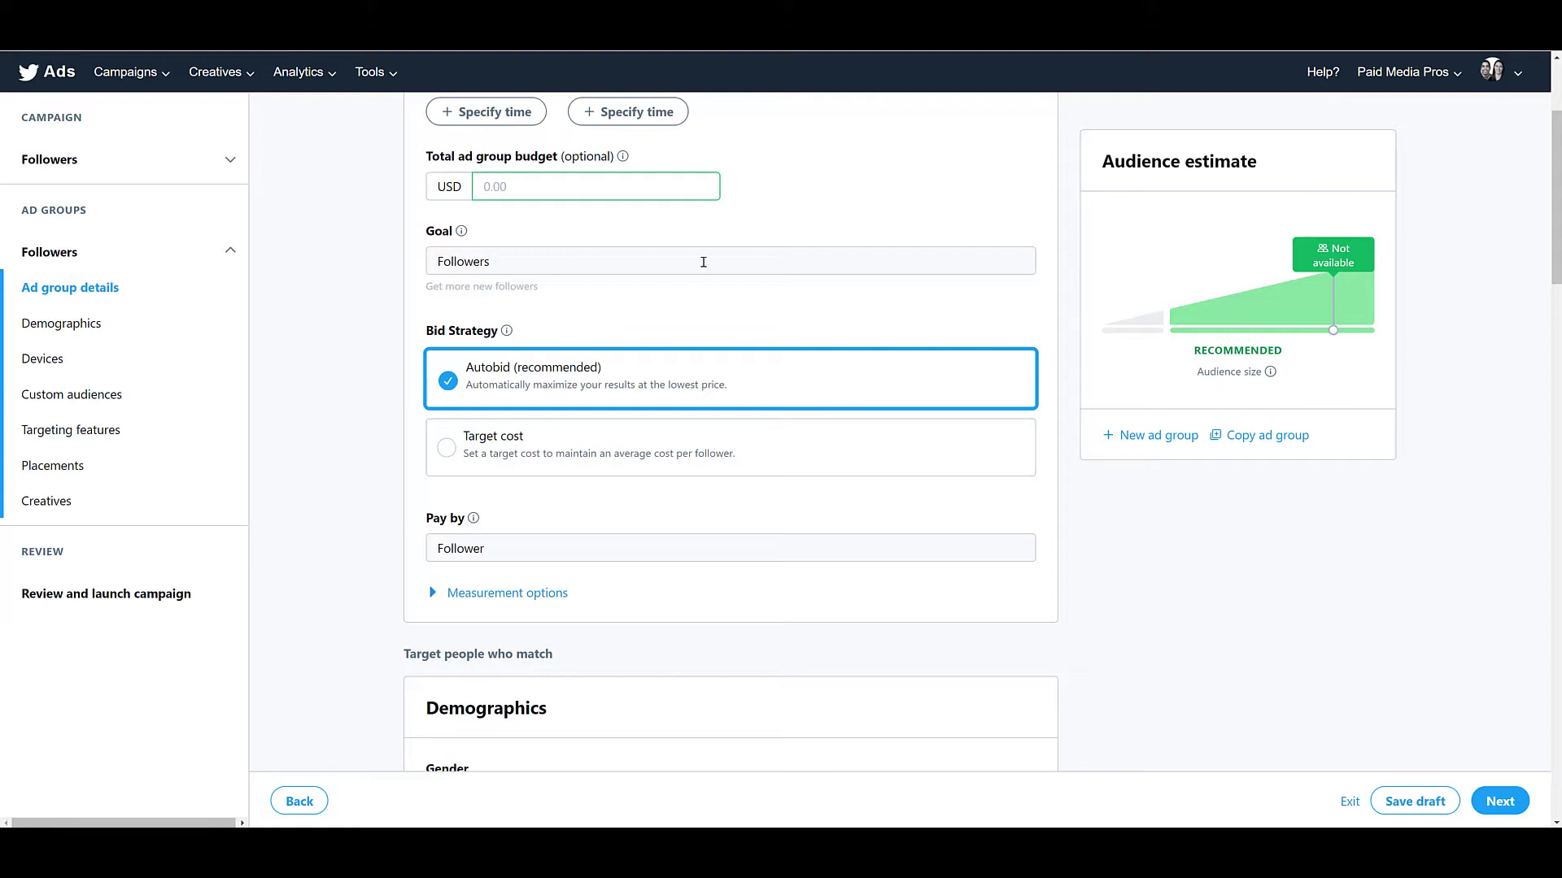
Check the ad group's goal and try the Target cost bid strategy before returning to Autobid.
{"action": "left_click", "coordinate": [700, 259]}
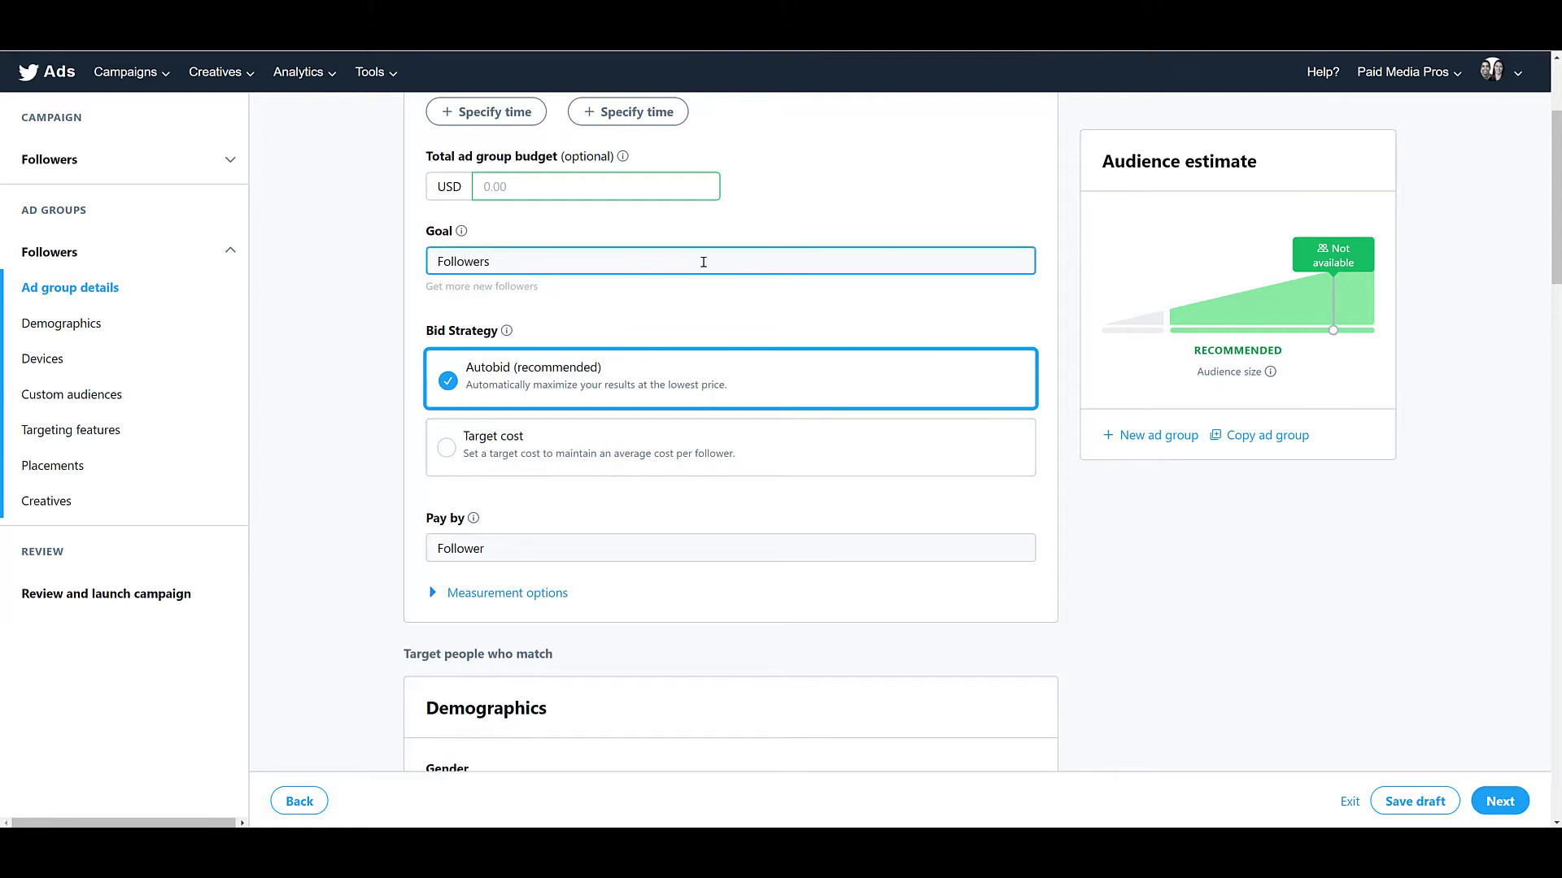
{"action": "double_click", "coordinate": [483, 261]}
{"action": "left_click", "coordinate": [355, 395]}
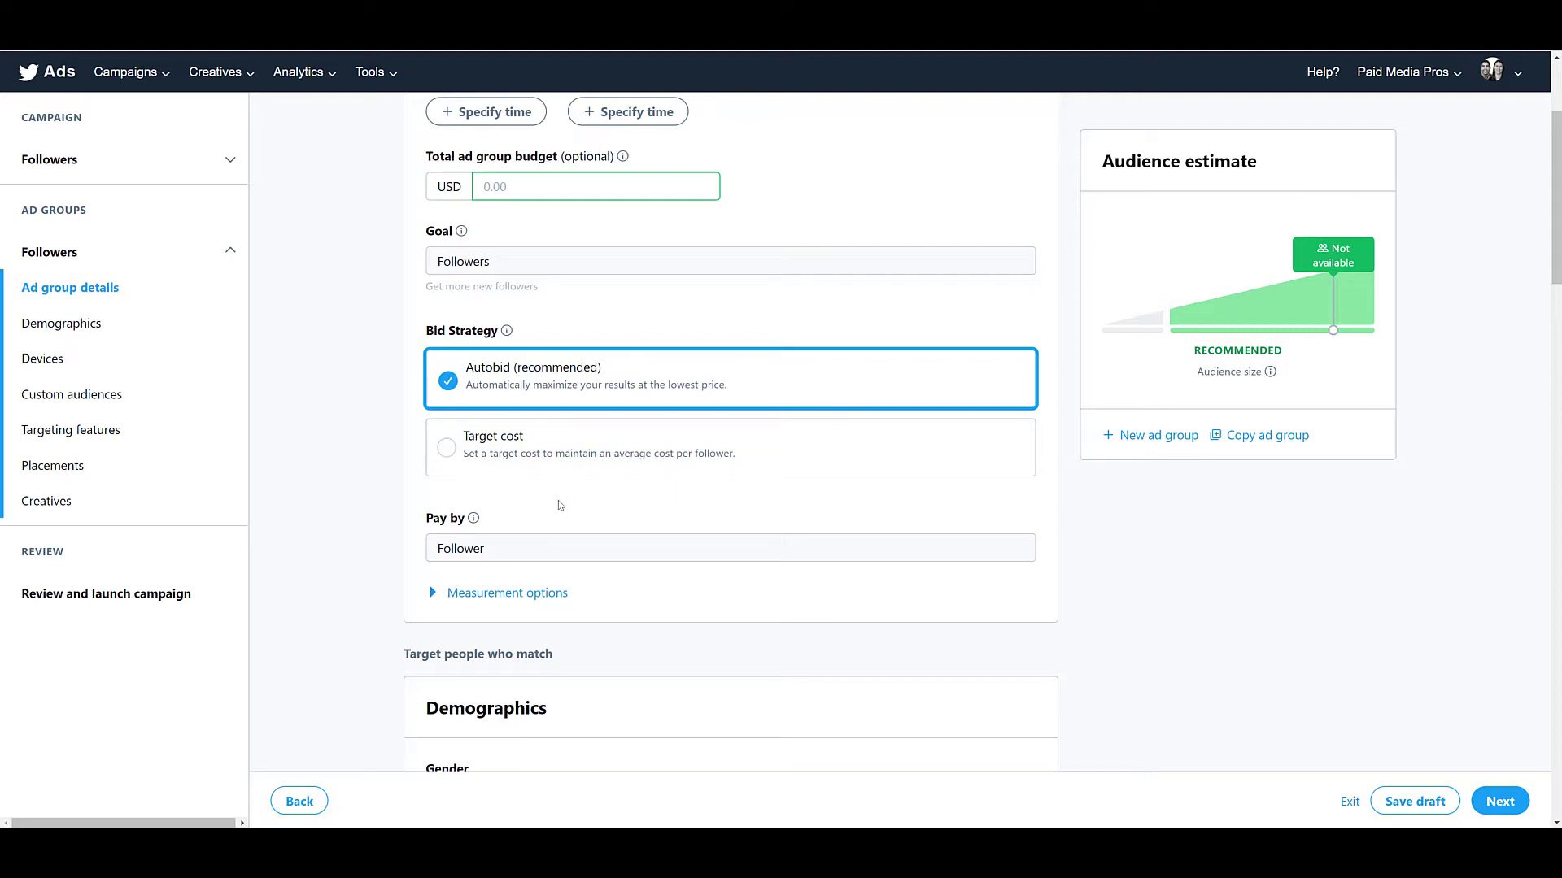
{"action": "left_click", "coordinate": [542, 456]}
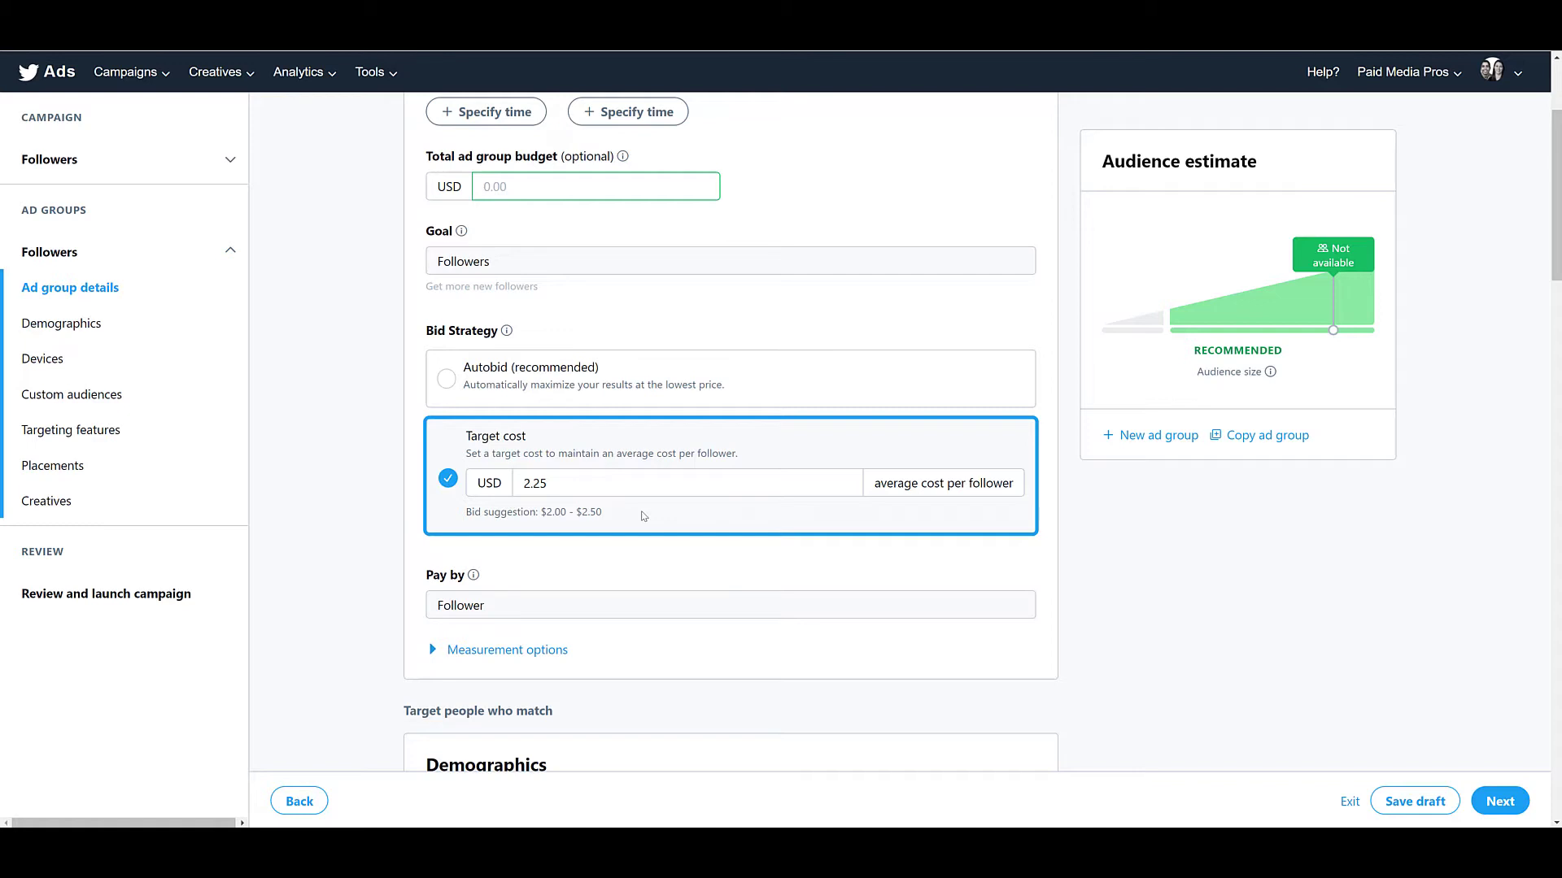
{"action": "left_click", "coordinate": [550, 380]}
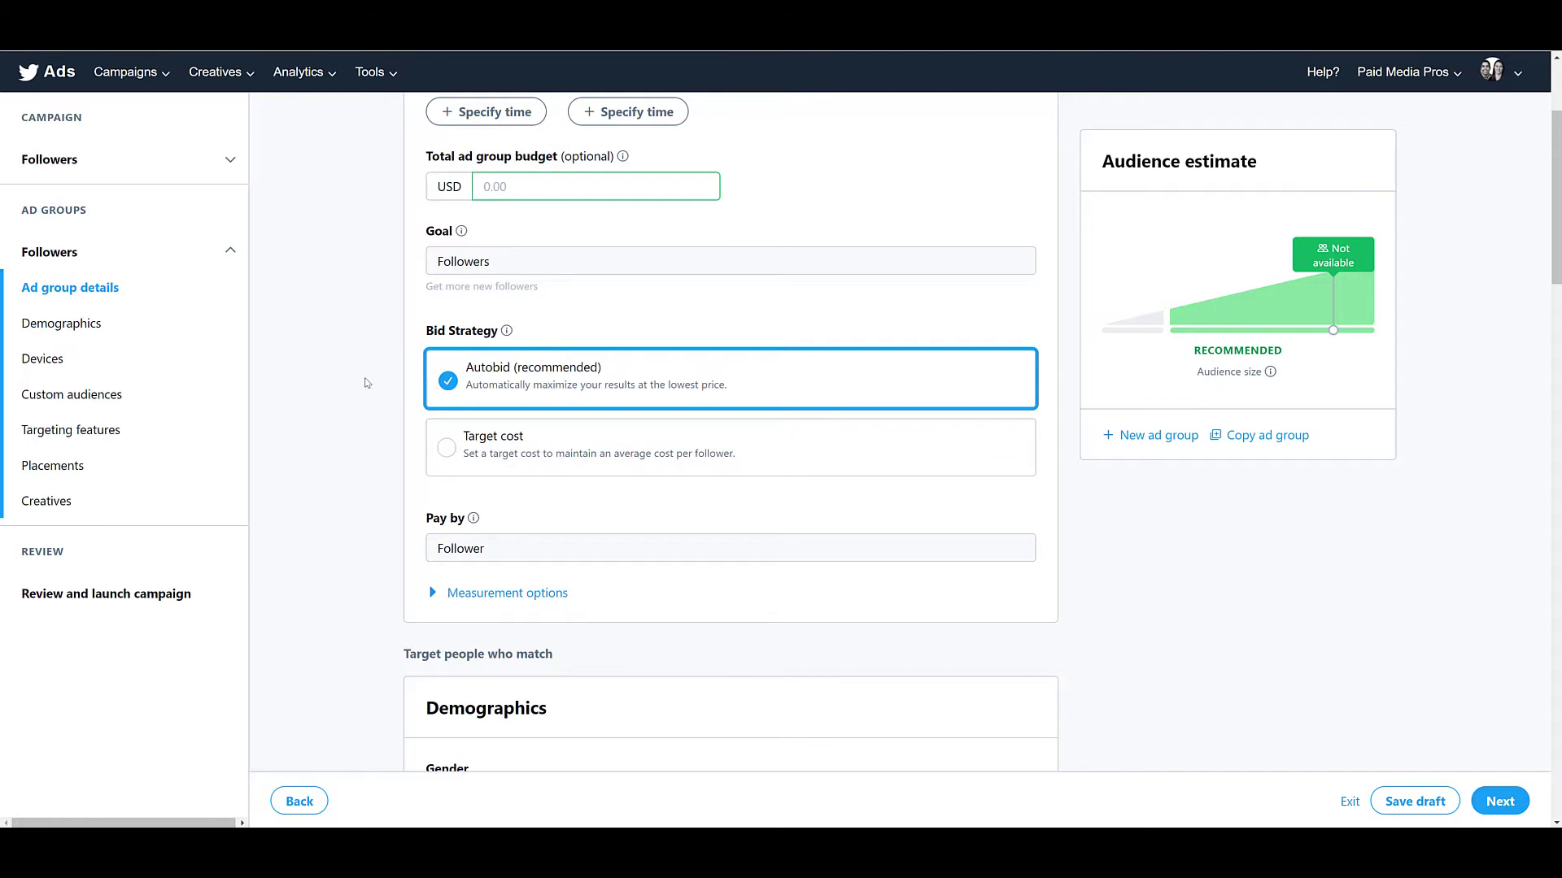
Target iOS, Android and Desktop as the ad group's operating systems, keeping the demographics at their defaults.
{"action": "scroll", "coordinate": [365, 382], "scroll_direction": "down", "scroll_amount": 6}
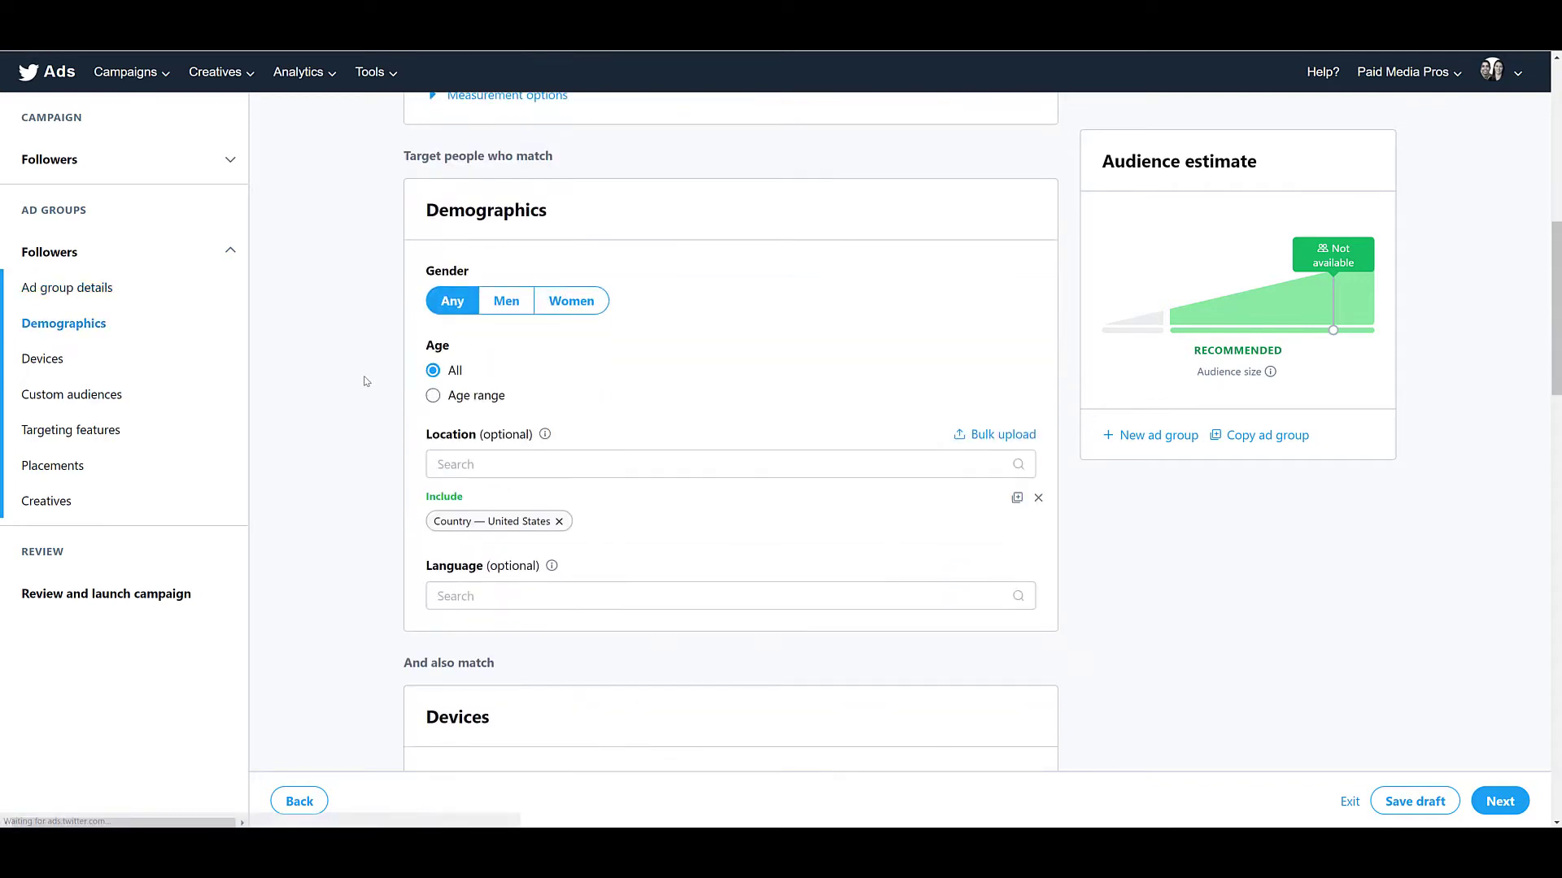
{"action": "scroll", "coordinate": [365, 383], "scroll_direction": "down", "scroll_amount": 1}
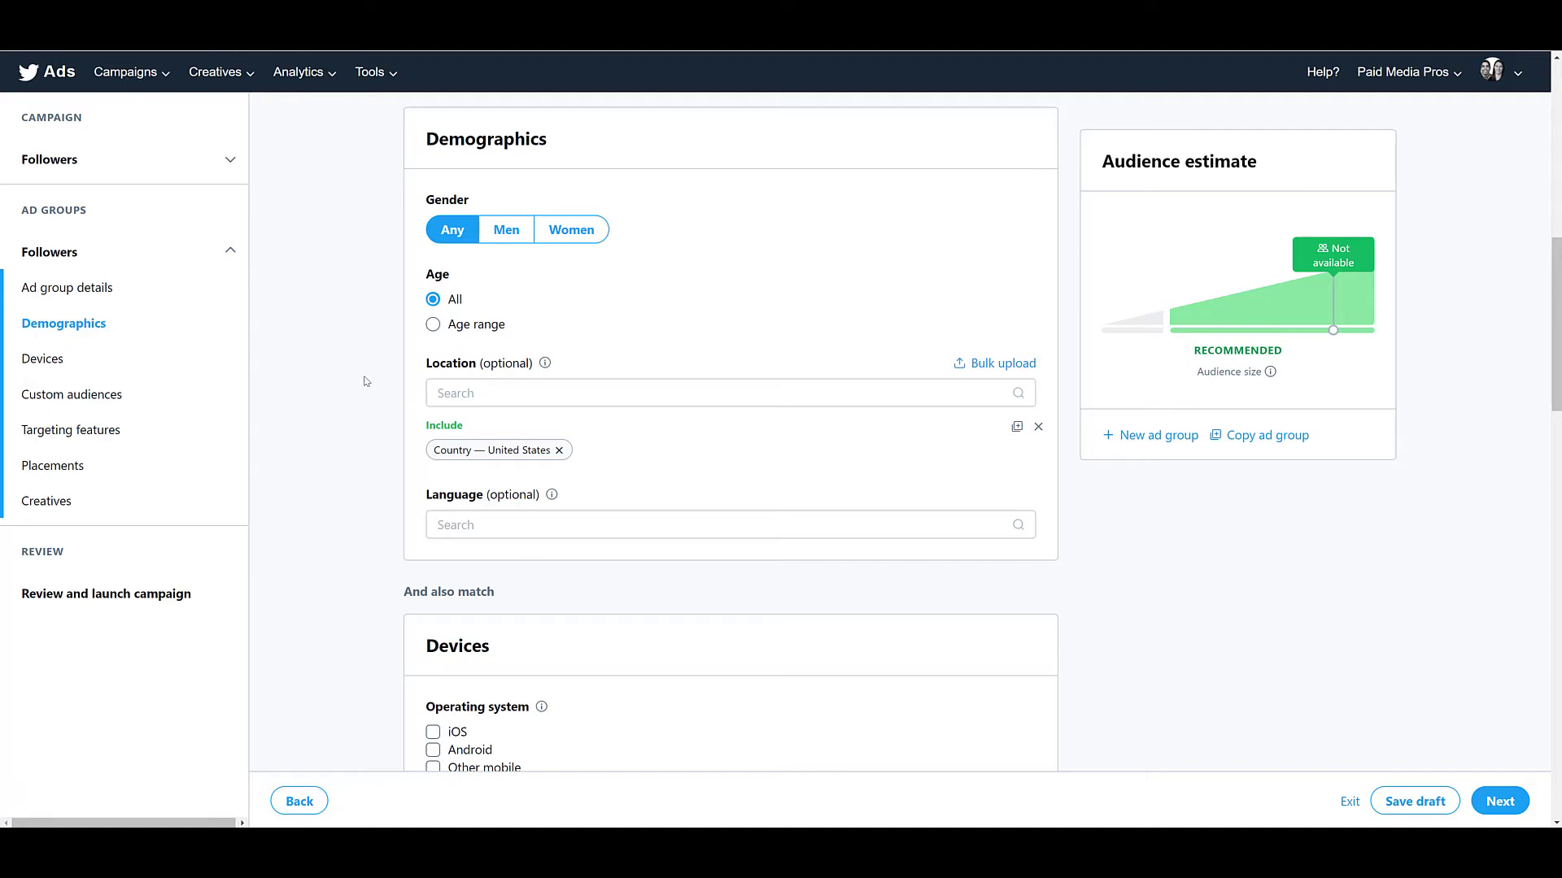
{"action": "scroll", "coordinate": [365, 381], "scroll_direction": "down", "scroll_amount": 3}
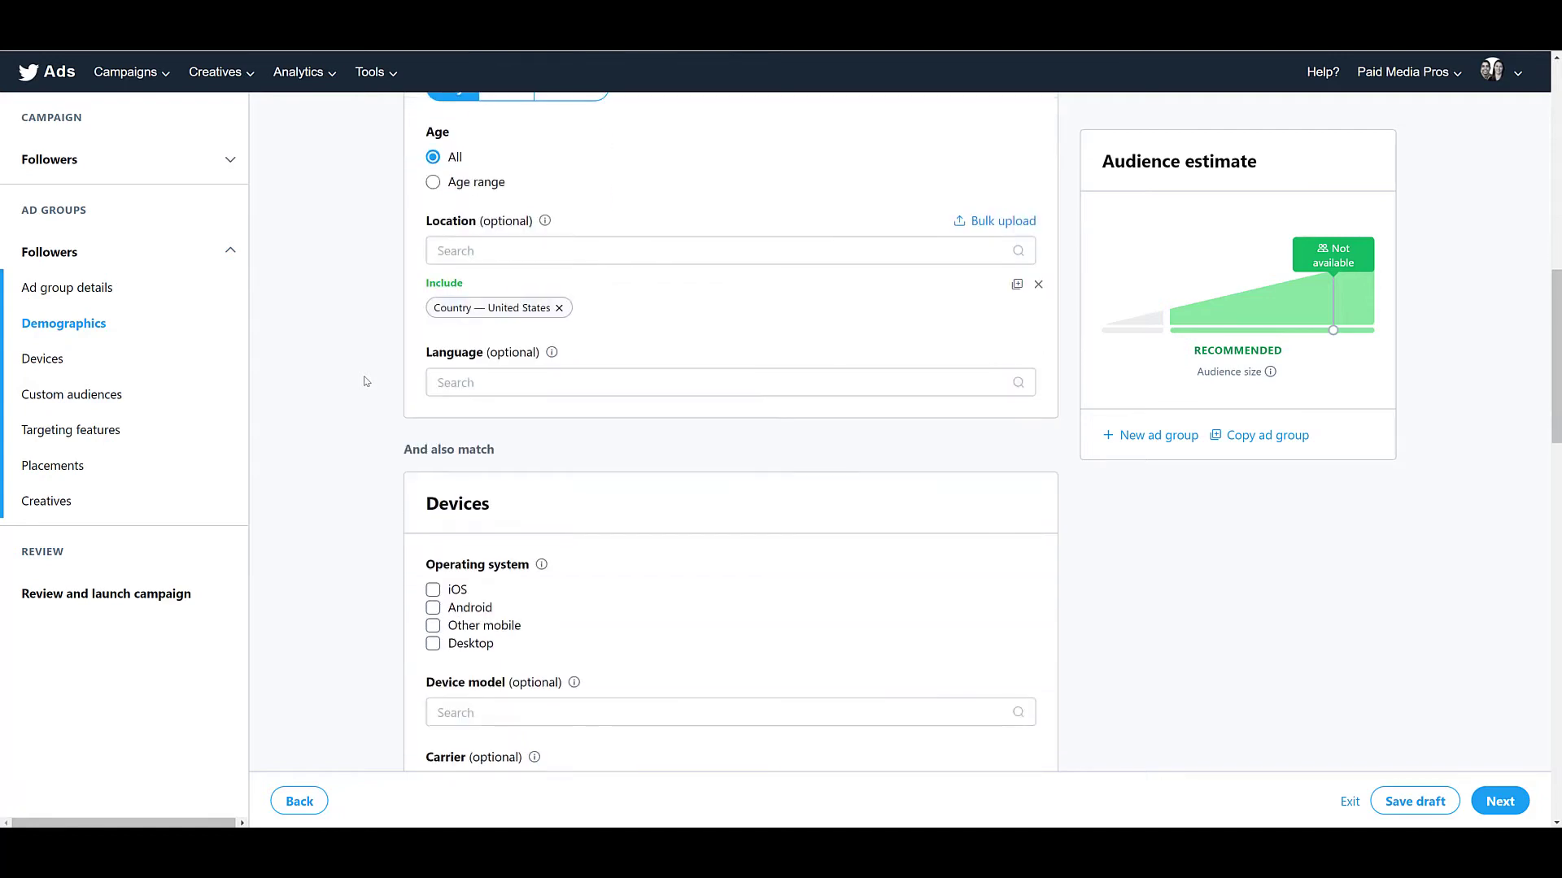
{"action": "scroll", "coordinate": [365, 381], "scroll_direction": "down", "scroll_amount": 2}
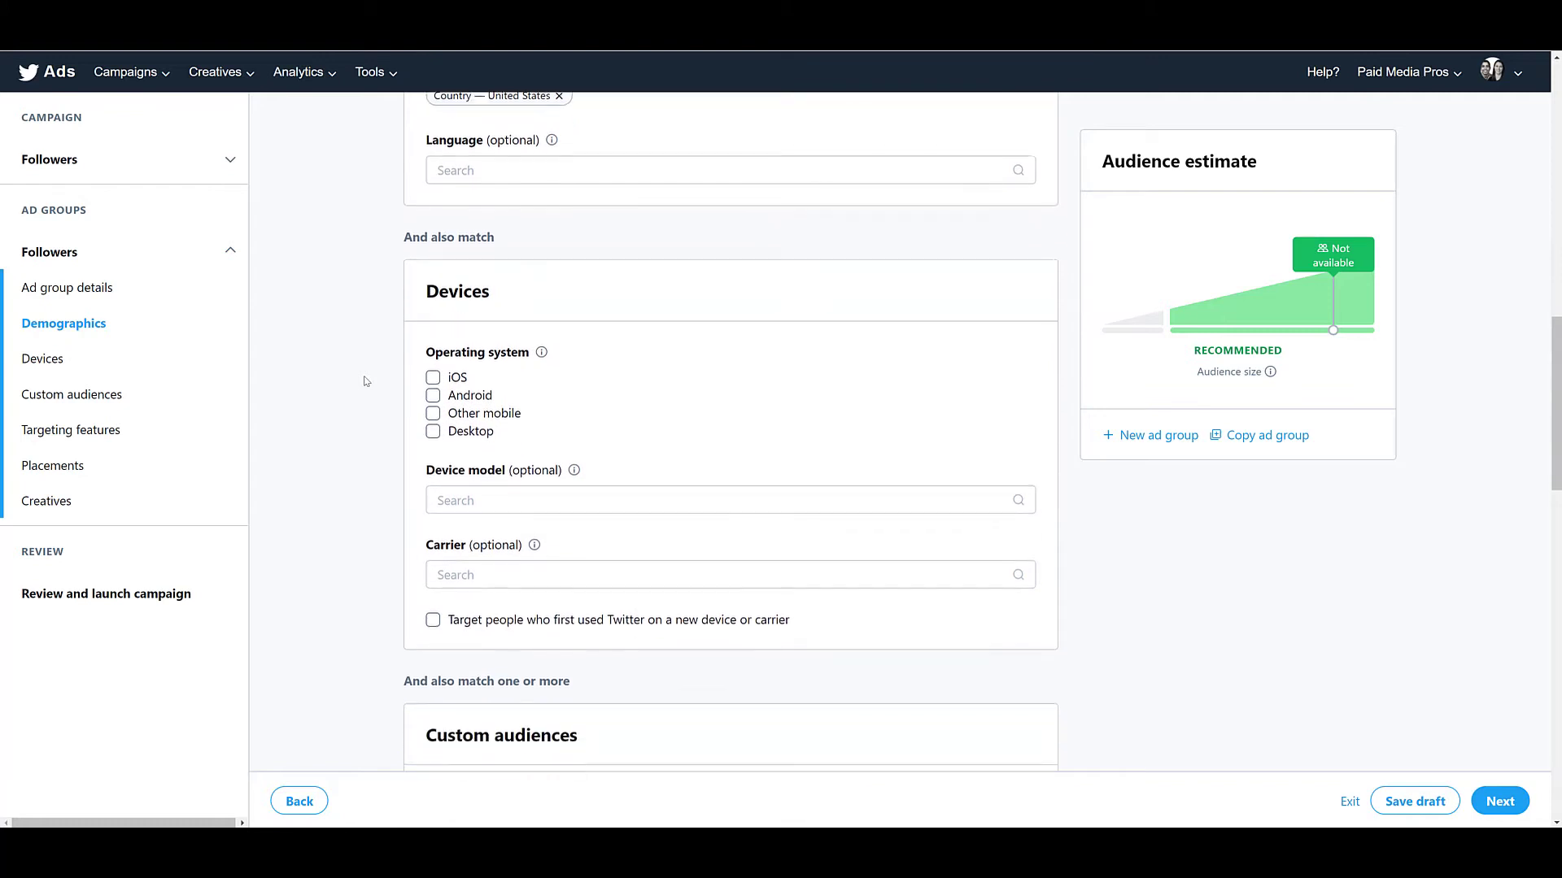
{"action": "left_click", "coordinate": [432, 376]}
{"action": "left_click", "coordinate": [433, 436]}
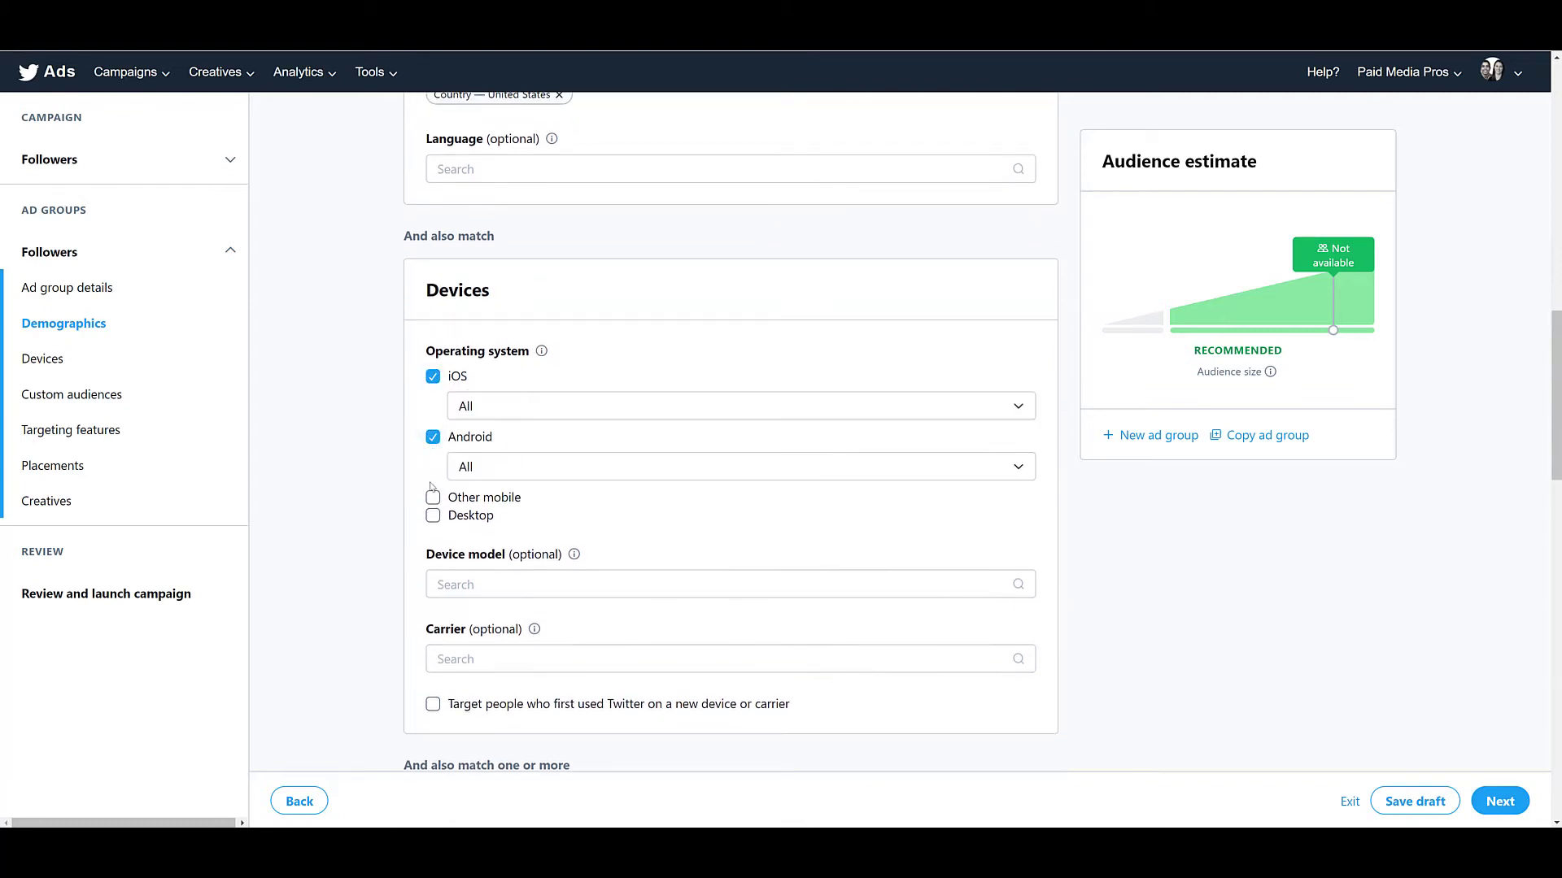
{"action": "left_click", "coordinate": [433, 514]}
Examine which audience categories can be included as custom audiences, without adding any.
{"action": "scroll", "coordinate": [348, 491], "scroll_direction": "down", "scroll_amount": 1}
{"action": "scroll", "coordinate": [348, 491], "scroll_direction": "down", "scroll_amount": 3}
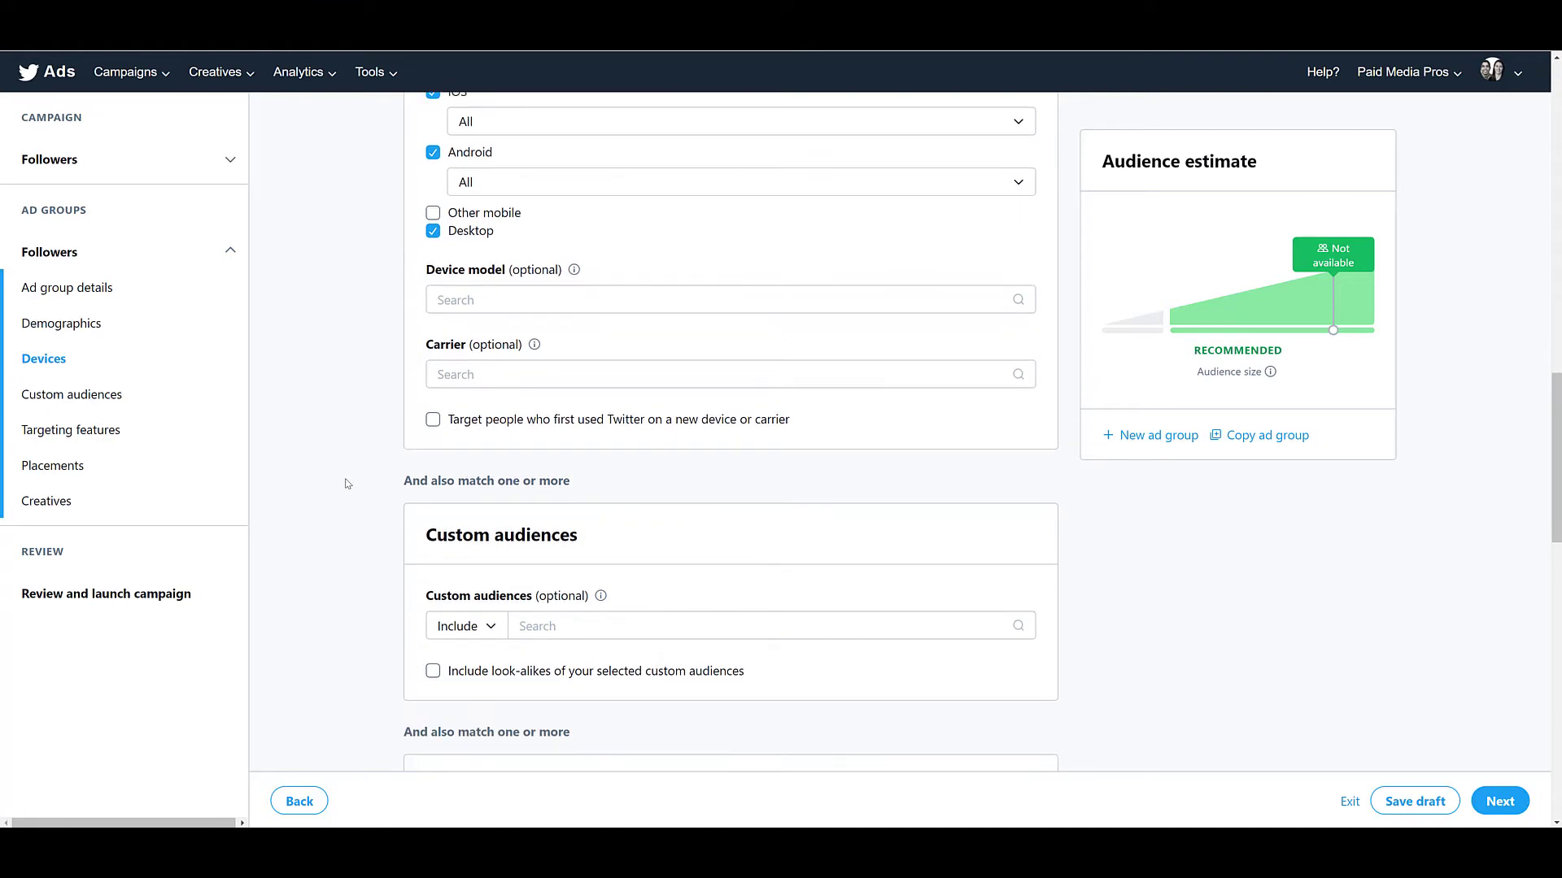
{"action": "scroll", "coordinate": [350, 480], "scroll_direction": "down", "scroll_amount": 2}
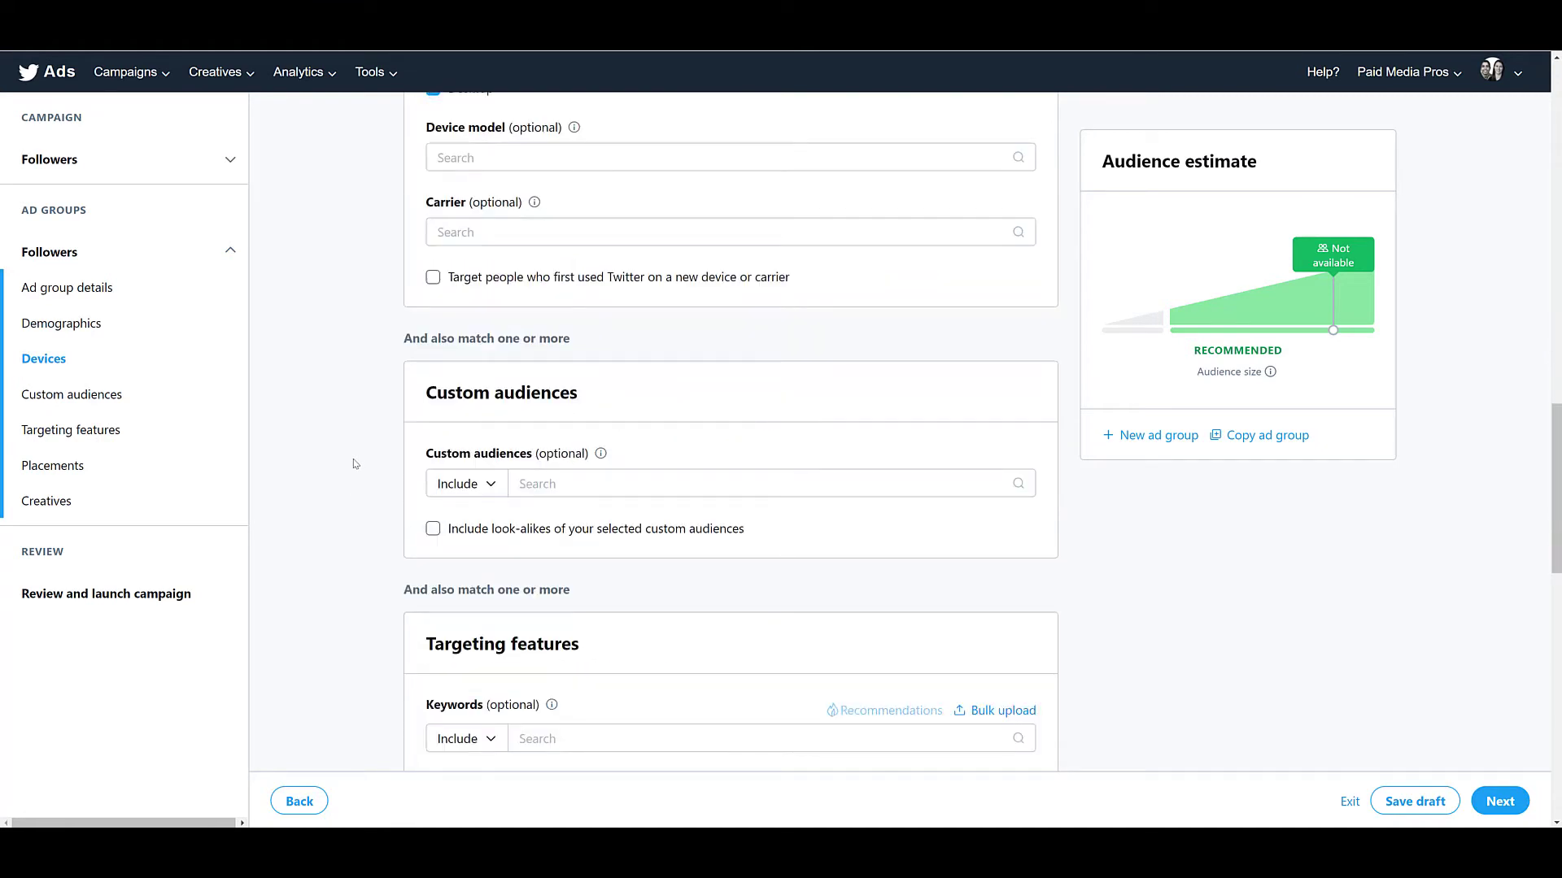
{"action": "left_click", "coordinate": [533, 483]}
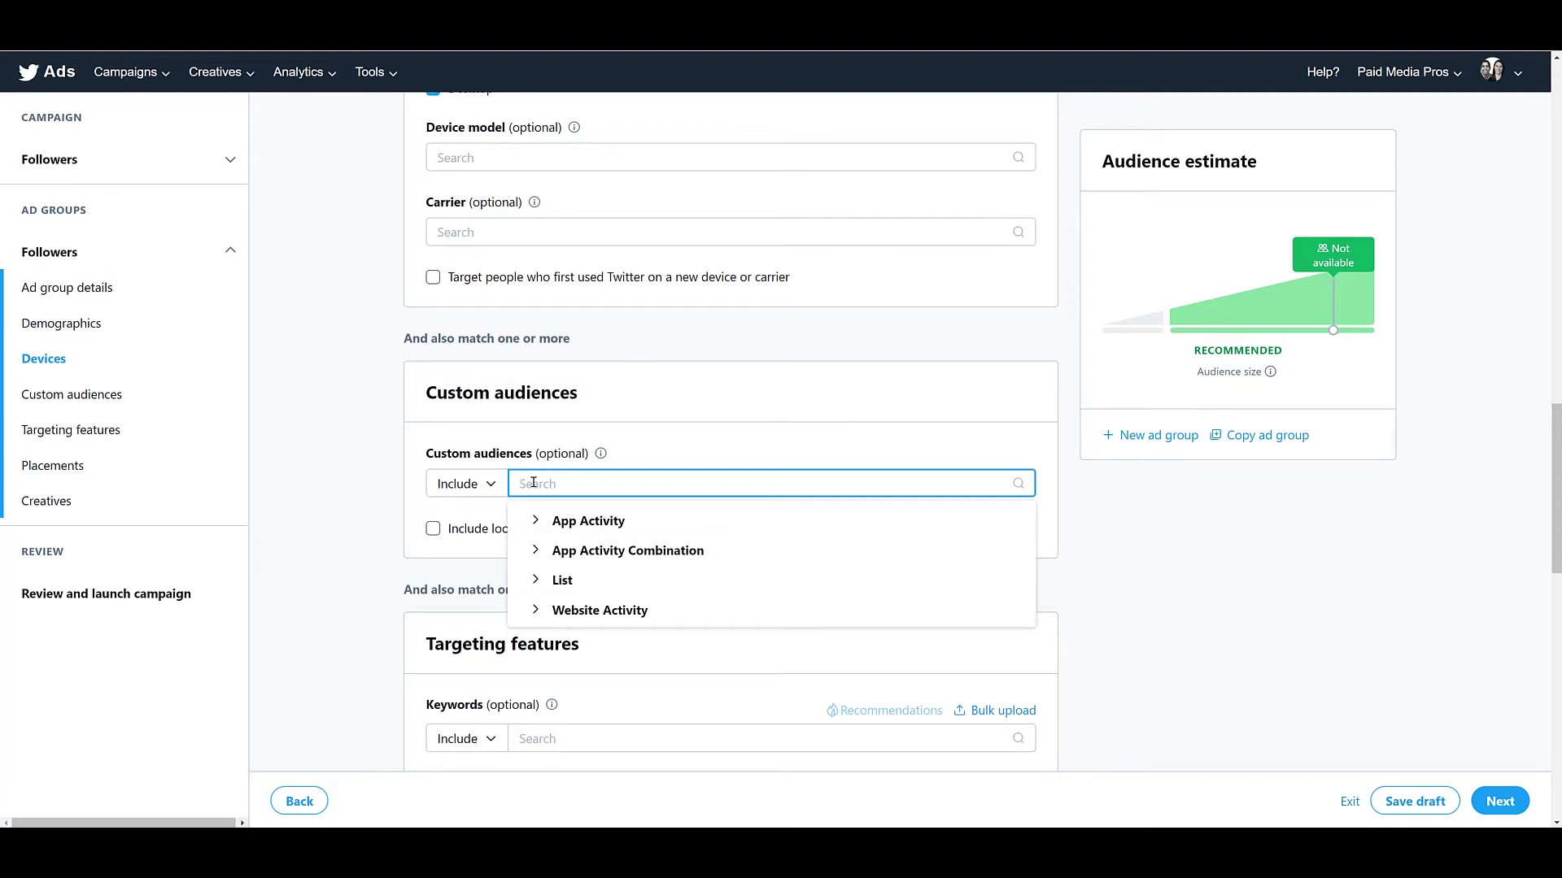
{"action": "left_click", "coordinate": [393, 499]}
{"action": "scroll", "coordinate": [391, 500], "scroll_direction": "down", "scroll_amount": 4}
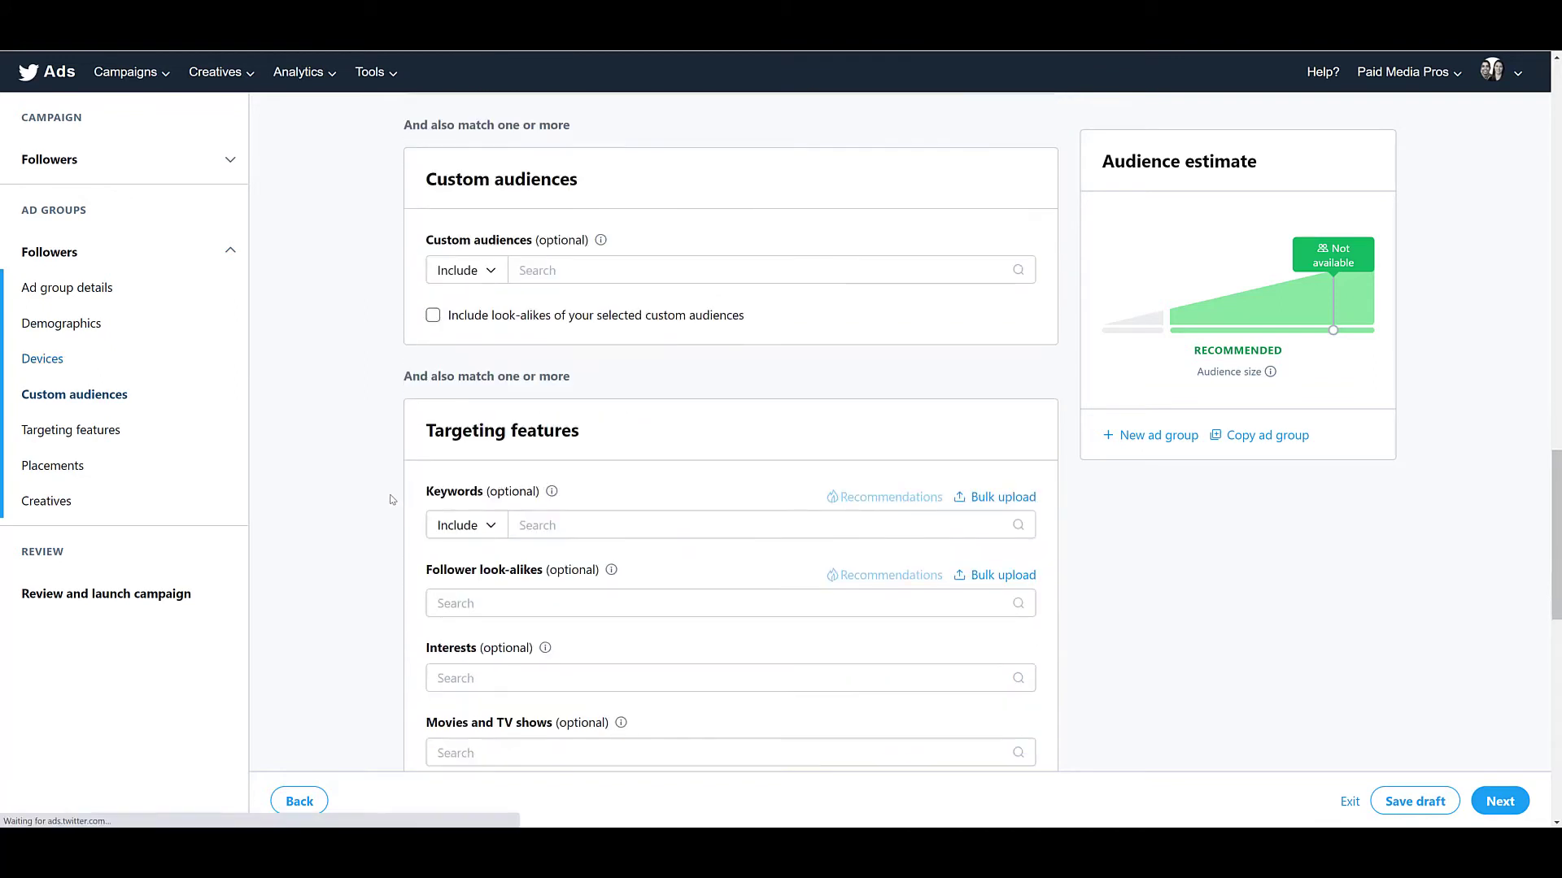
{"action": "scroll", "coordinate": [393, 500], "scroll_direction": "down", "scroll_amount": 2}
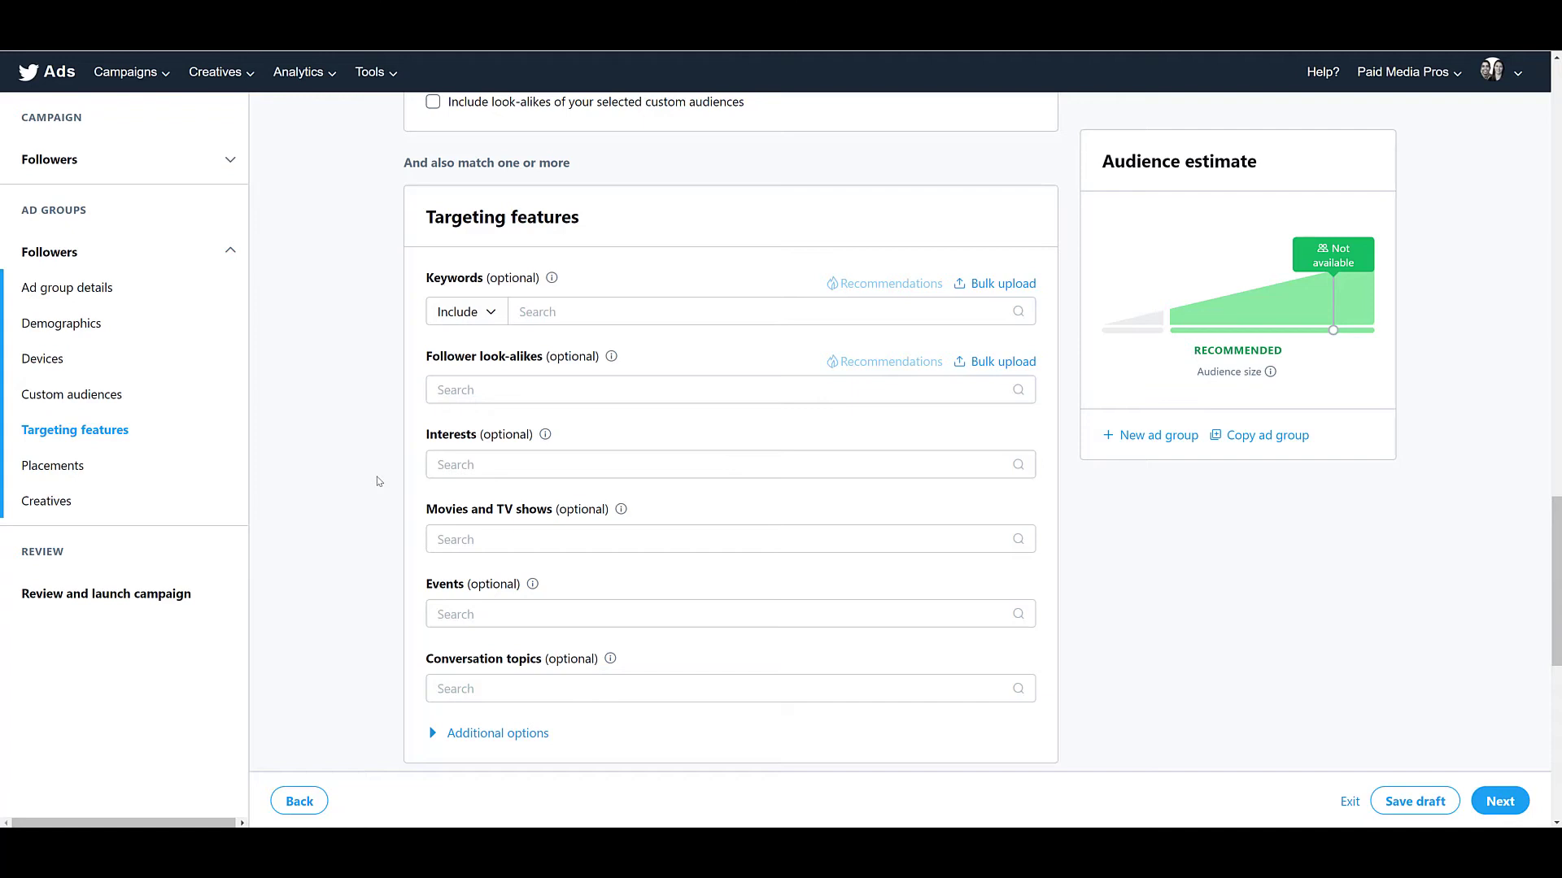
{"action": "left_click", "coordinate": [468, 392]}
{"action": "type", "text": "ppc"}
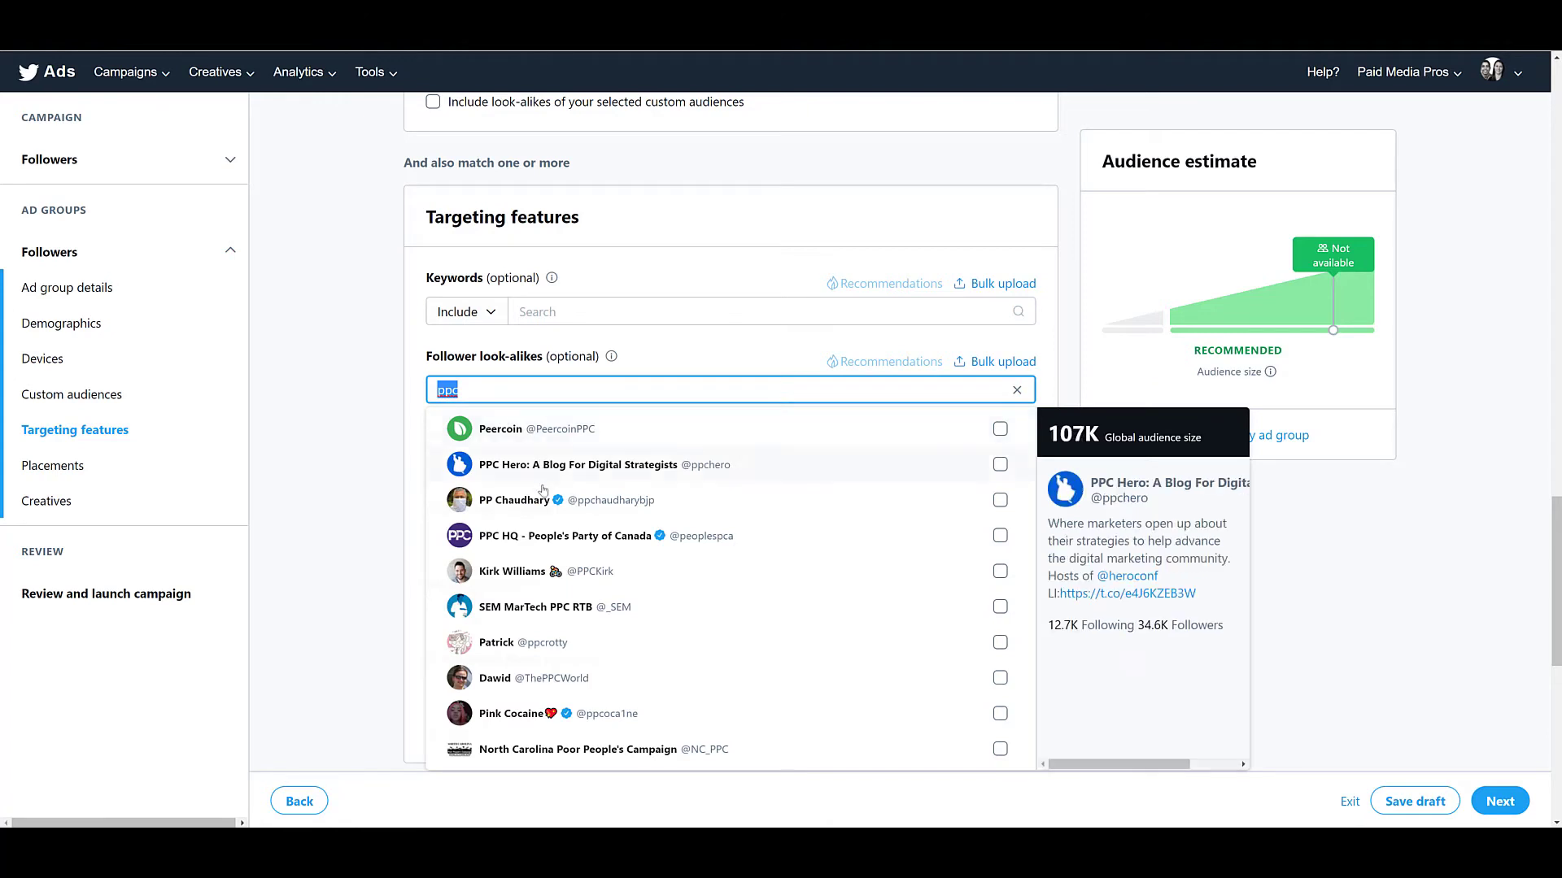
{"action": "left_click", "coordinate": [547, 476]}
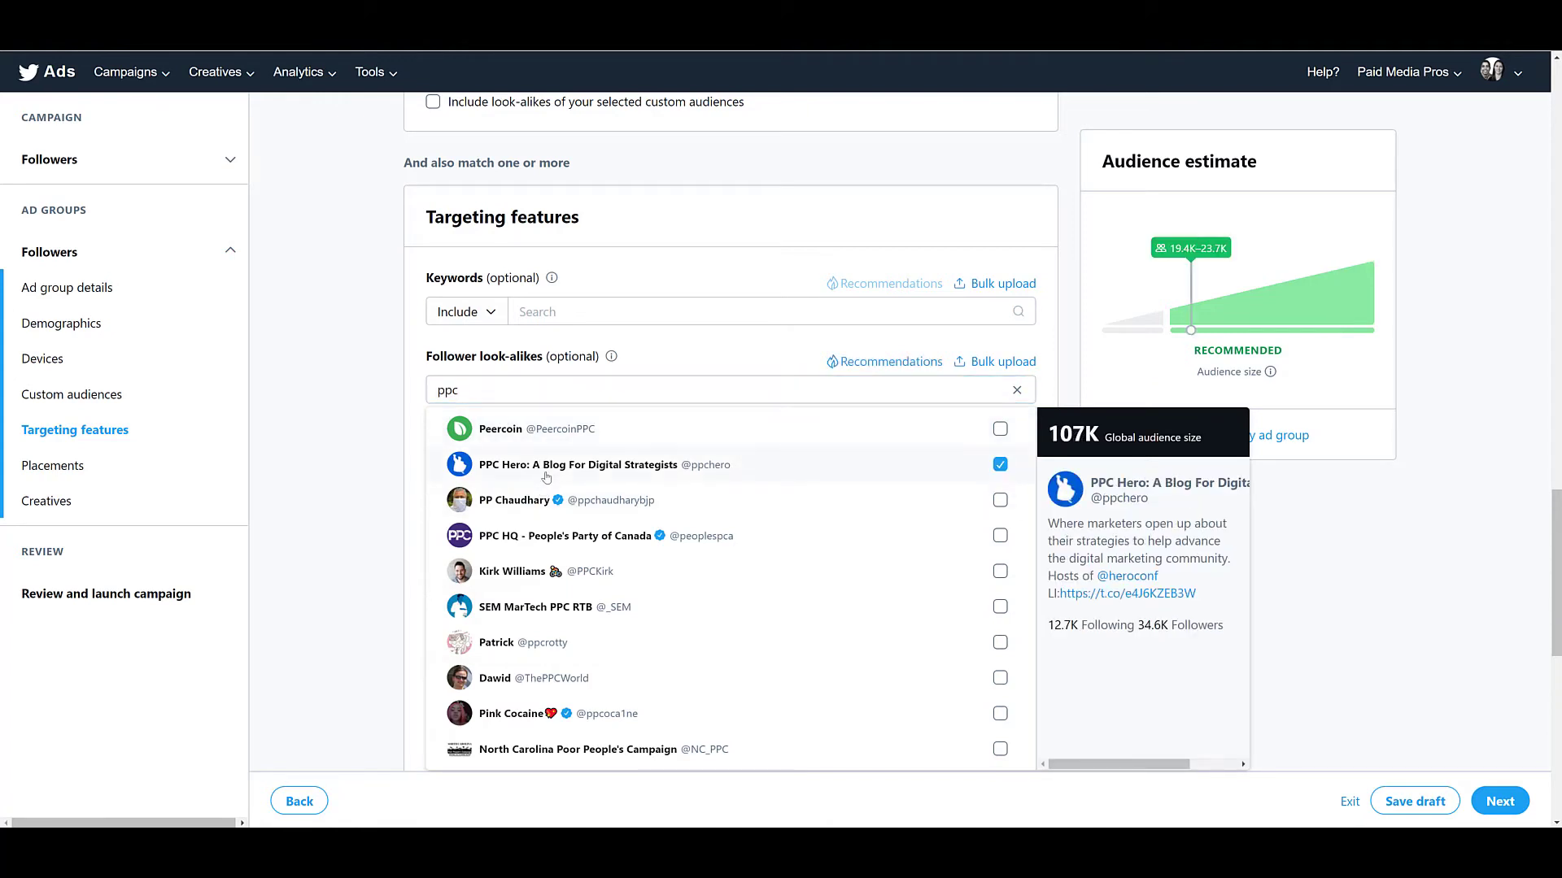
{"action": "left_click", "coordinate": [510, 578]}
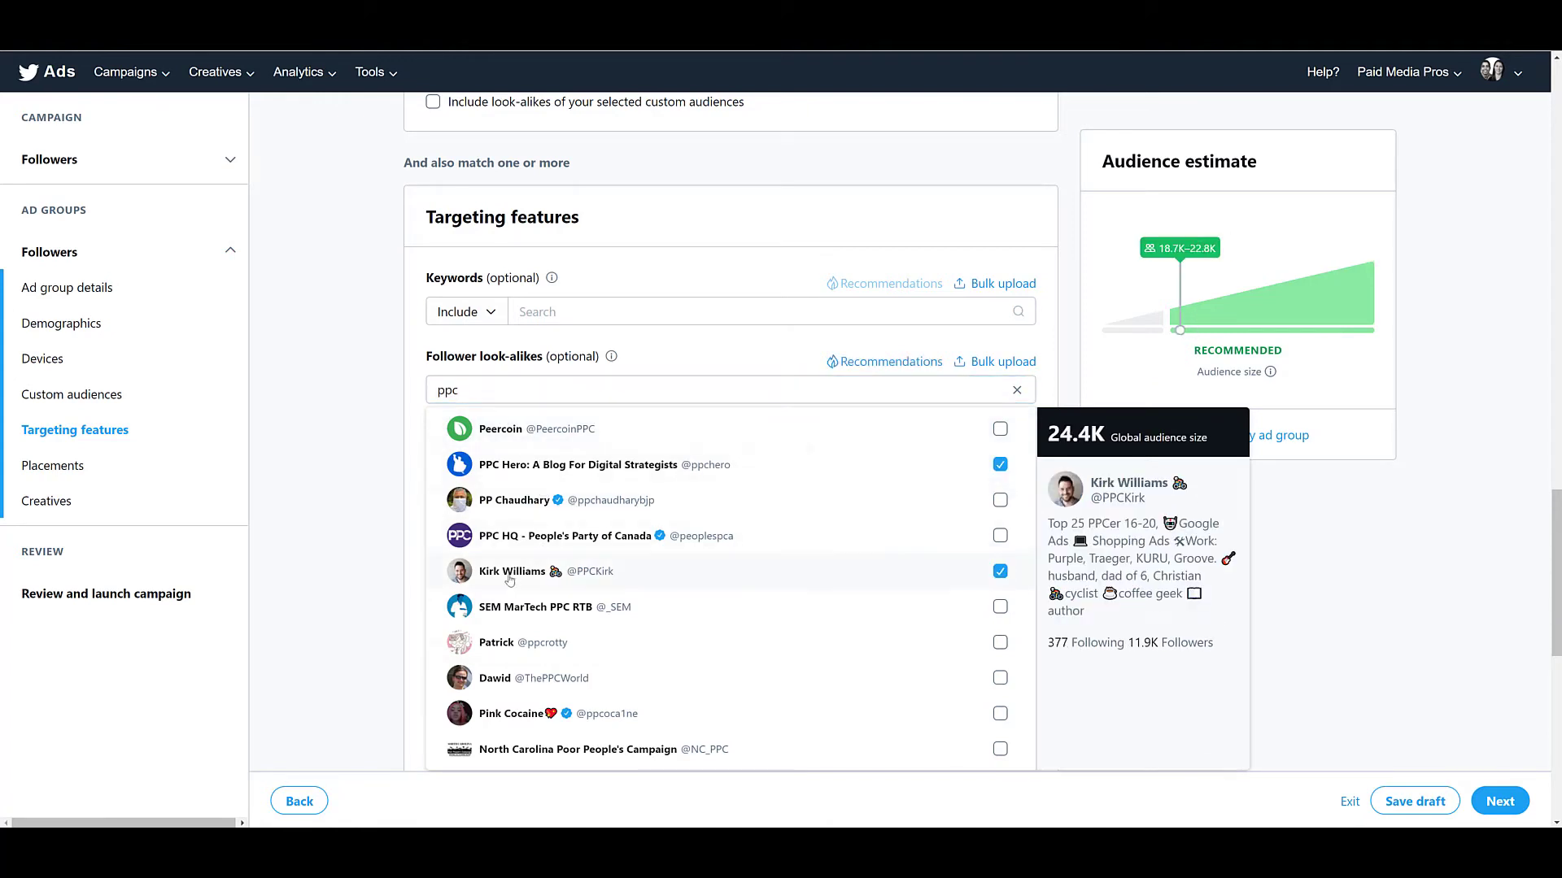
{"action": "left_click", "coordinate": [321, 470]}
Select the organic tweet "Milestone day today. Thanks to everyone for watching!" as the creative and open its preview.
{"action": "scroll", "coordinate": [321, 470], "scroll_direction": "down", "scroll_amount": 6}
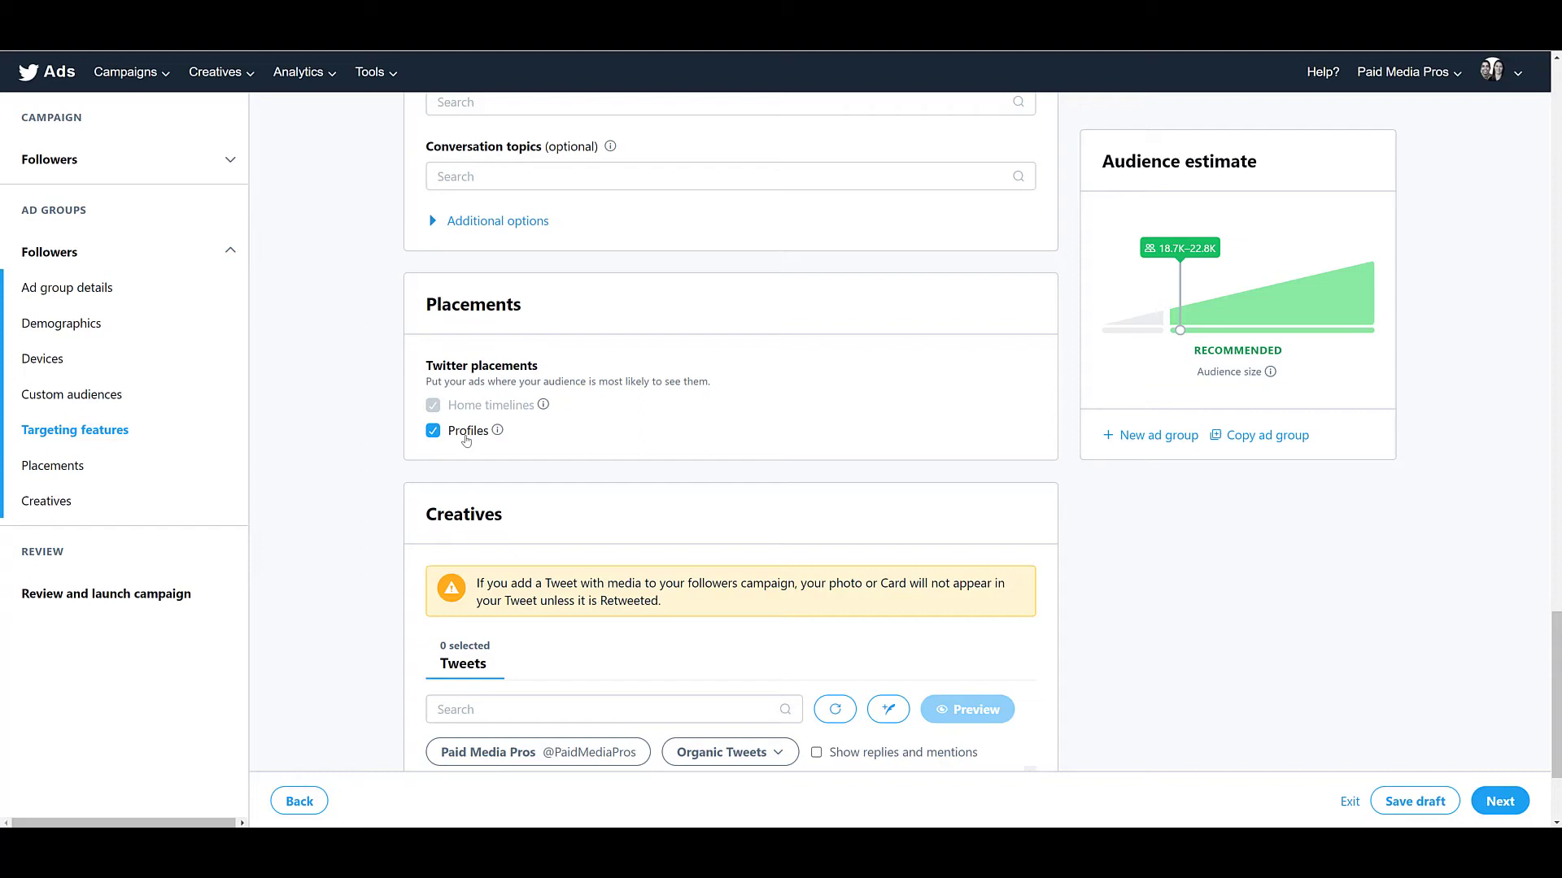
{"action": "scroll", "coordinate": [466, 440], "scroll_direction": "down", "scroll_amount": 3}
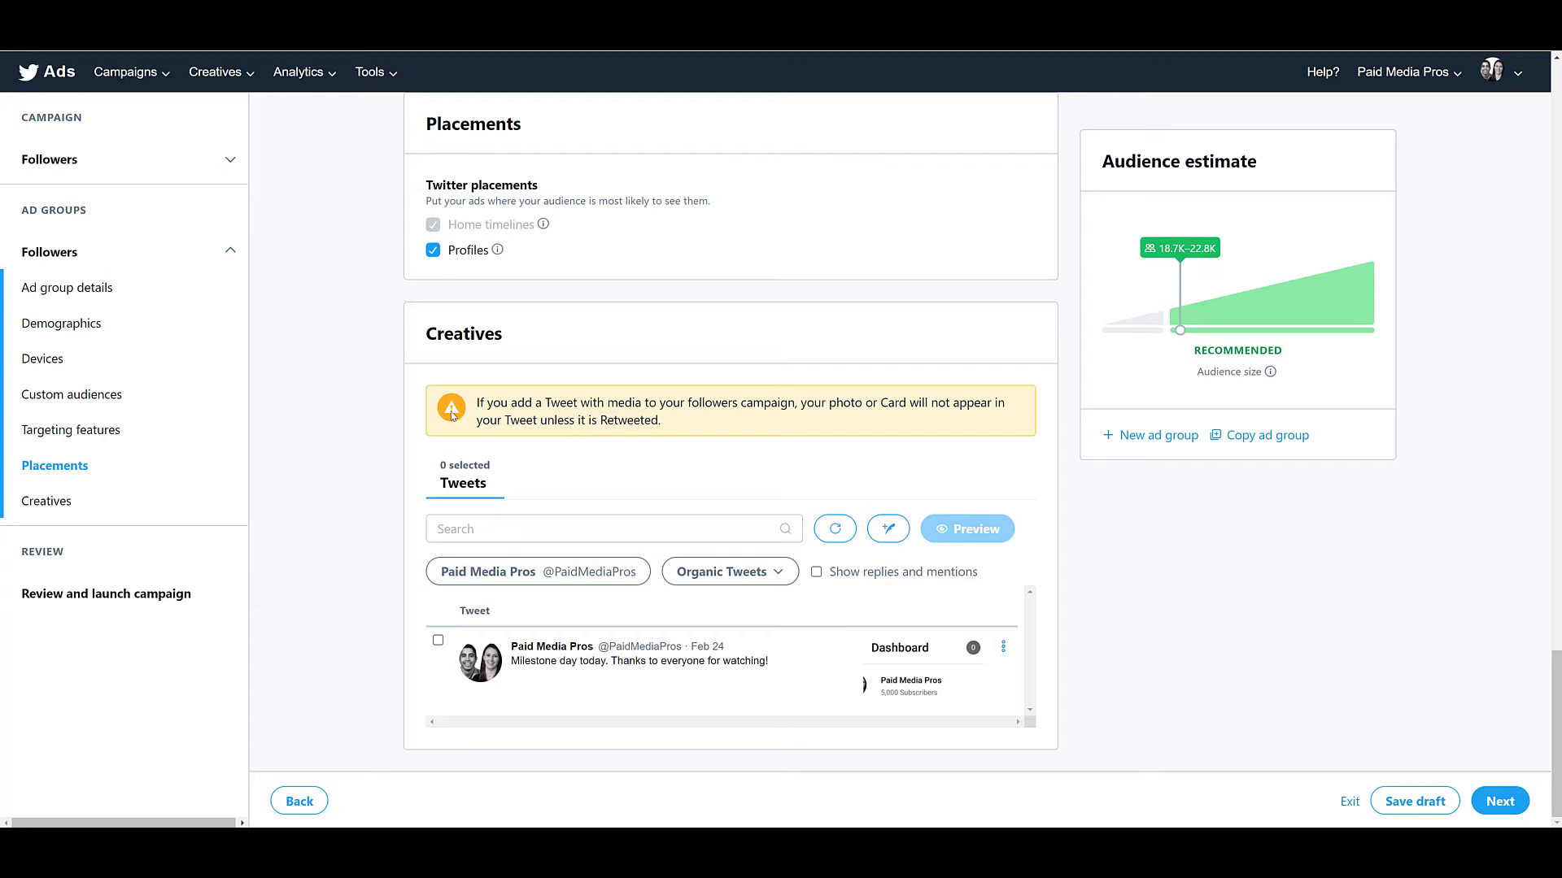
{"action": "left_click", "coordinate": [439, 641]}
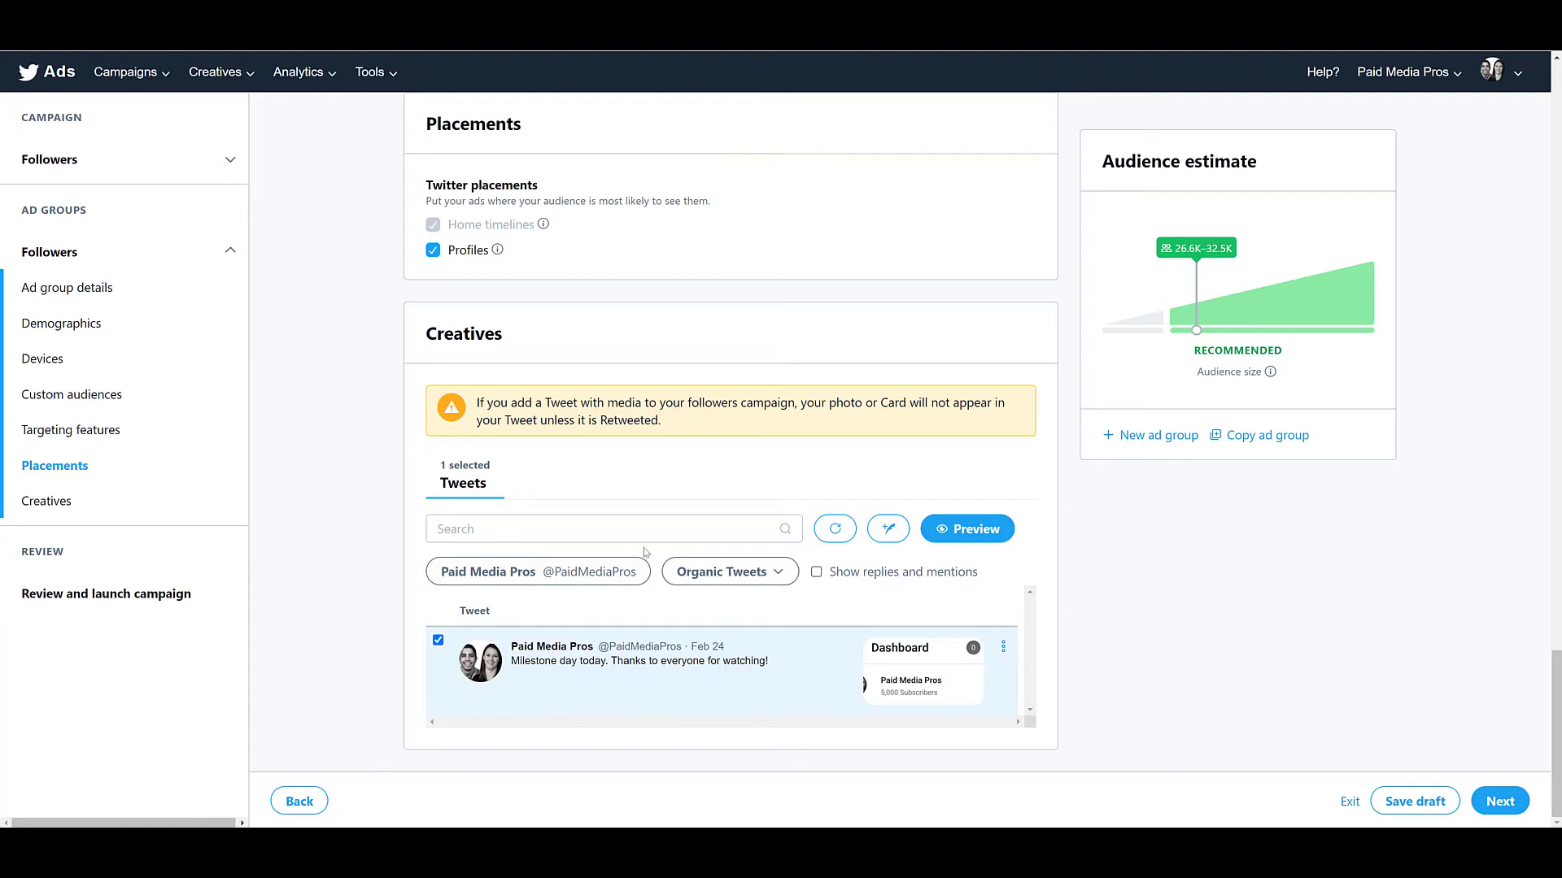
{"action": "left_click", "coordinate": [945, 537]}
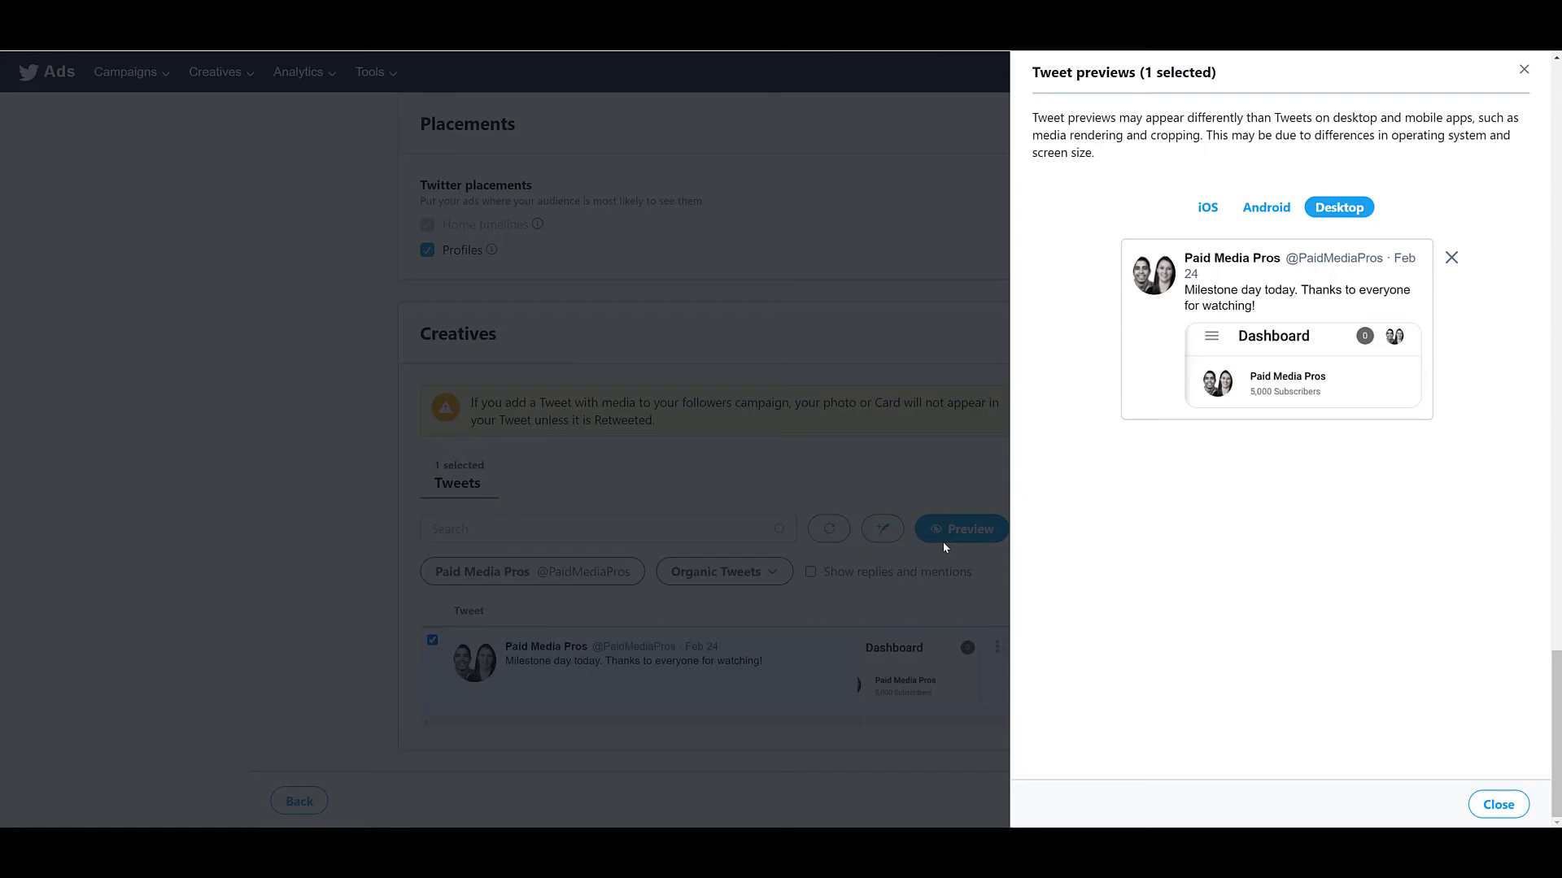
Write the promoted-only tweet "Free PPC videos for advertisers with any level of experience." and check its options for saving a draft or scheduling.
{"action": "left_click", "coordinate": [306, 476]}
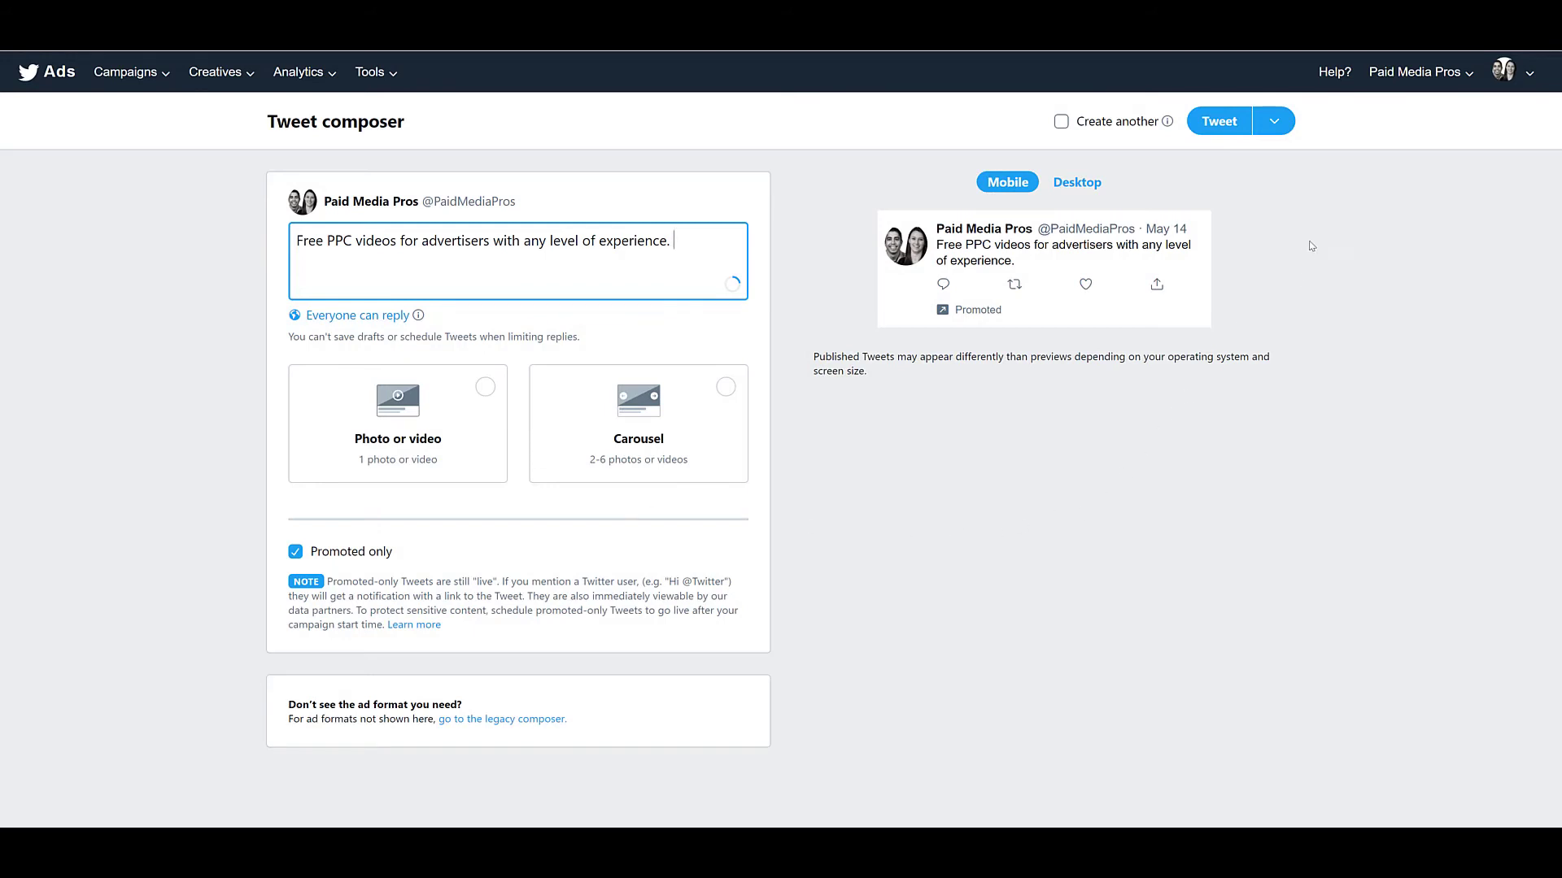
{"action": "left_click", "coordinate": [1276, 122]}
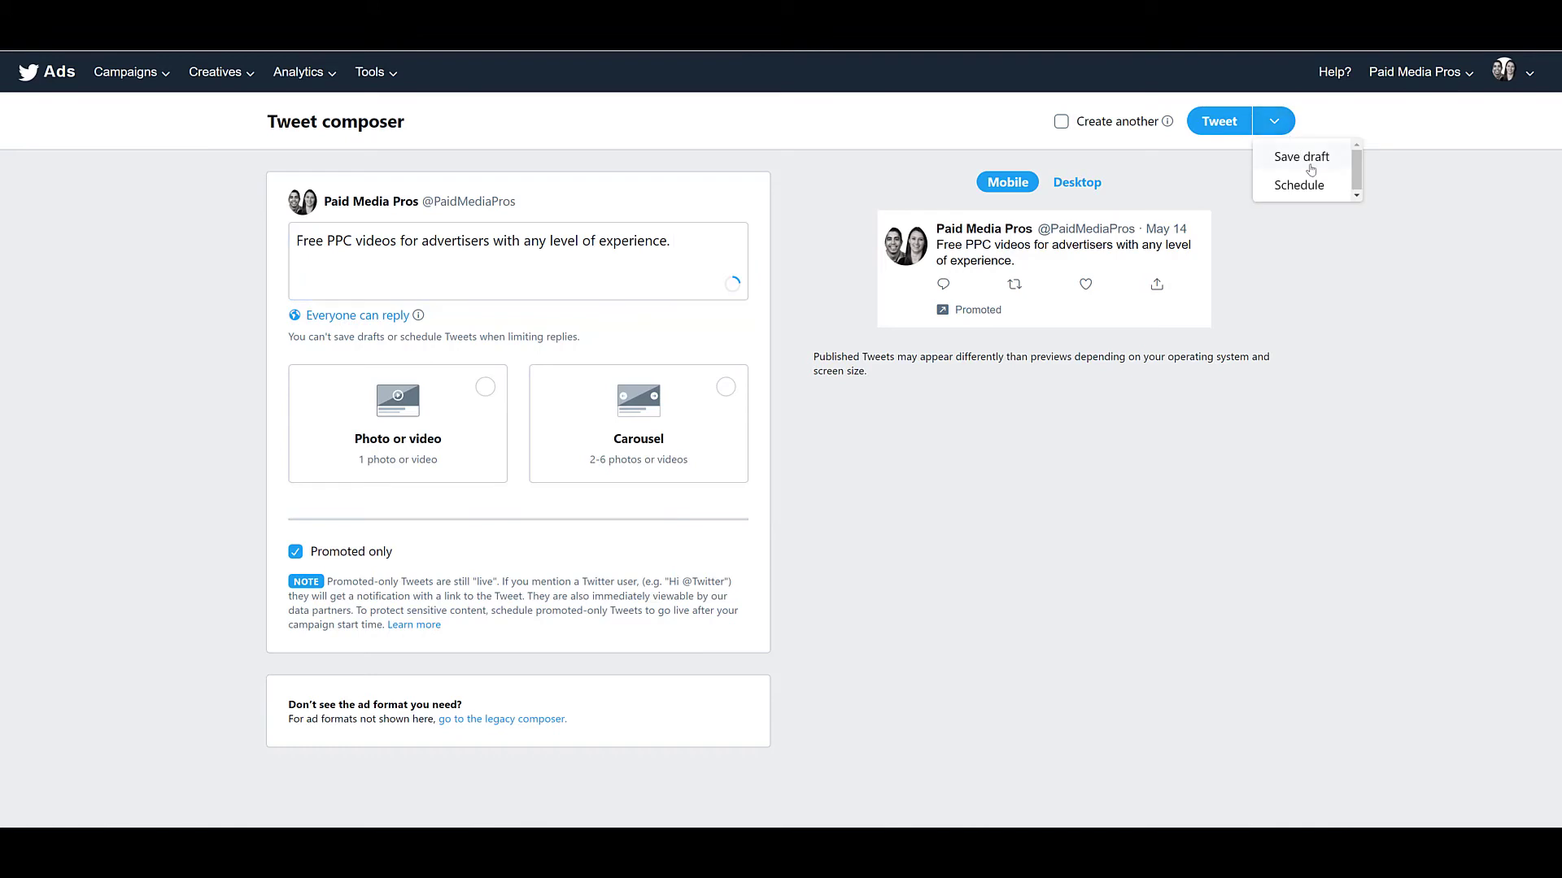
{"action": "left_click", "coordinate": [1301, 157]}
{"action": "left_click", "coordinate": [1226, 130]}
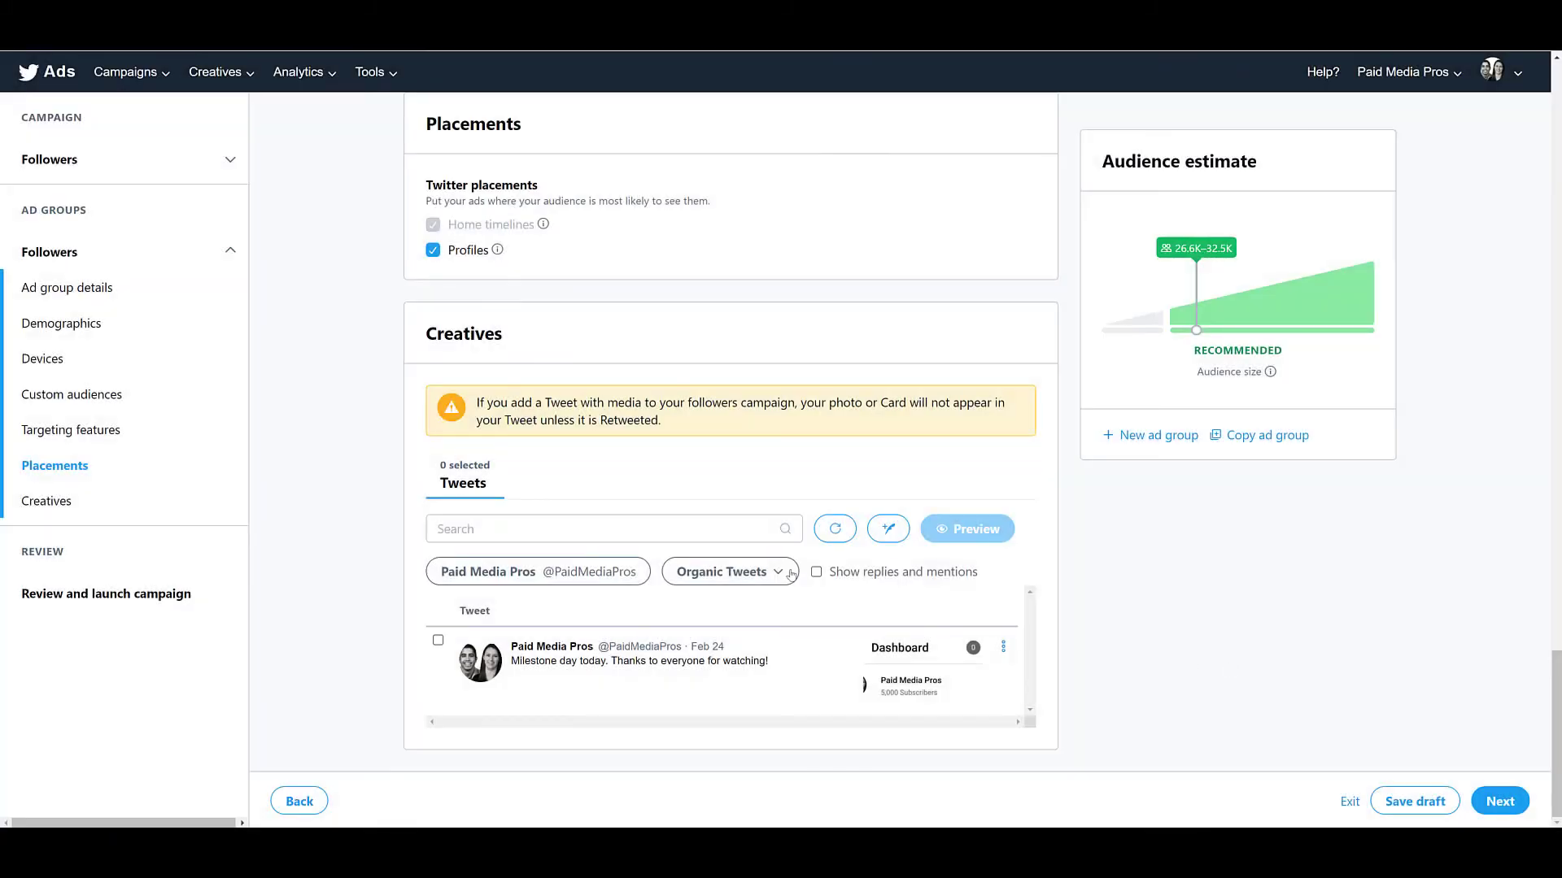
Filter the creatives to Scheduled Tweets and select "Check out the Paid Media Pros channel for new videos every week!" for the ad group.
{"action": "left_click", "coordinate": [785, 573]}
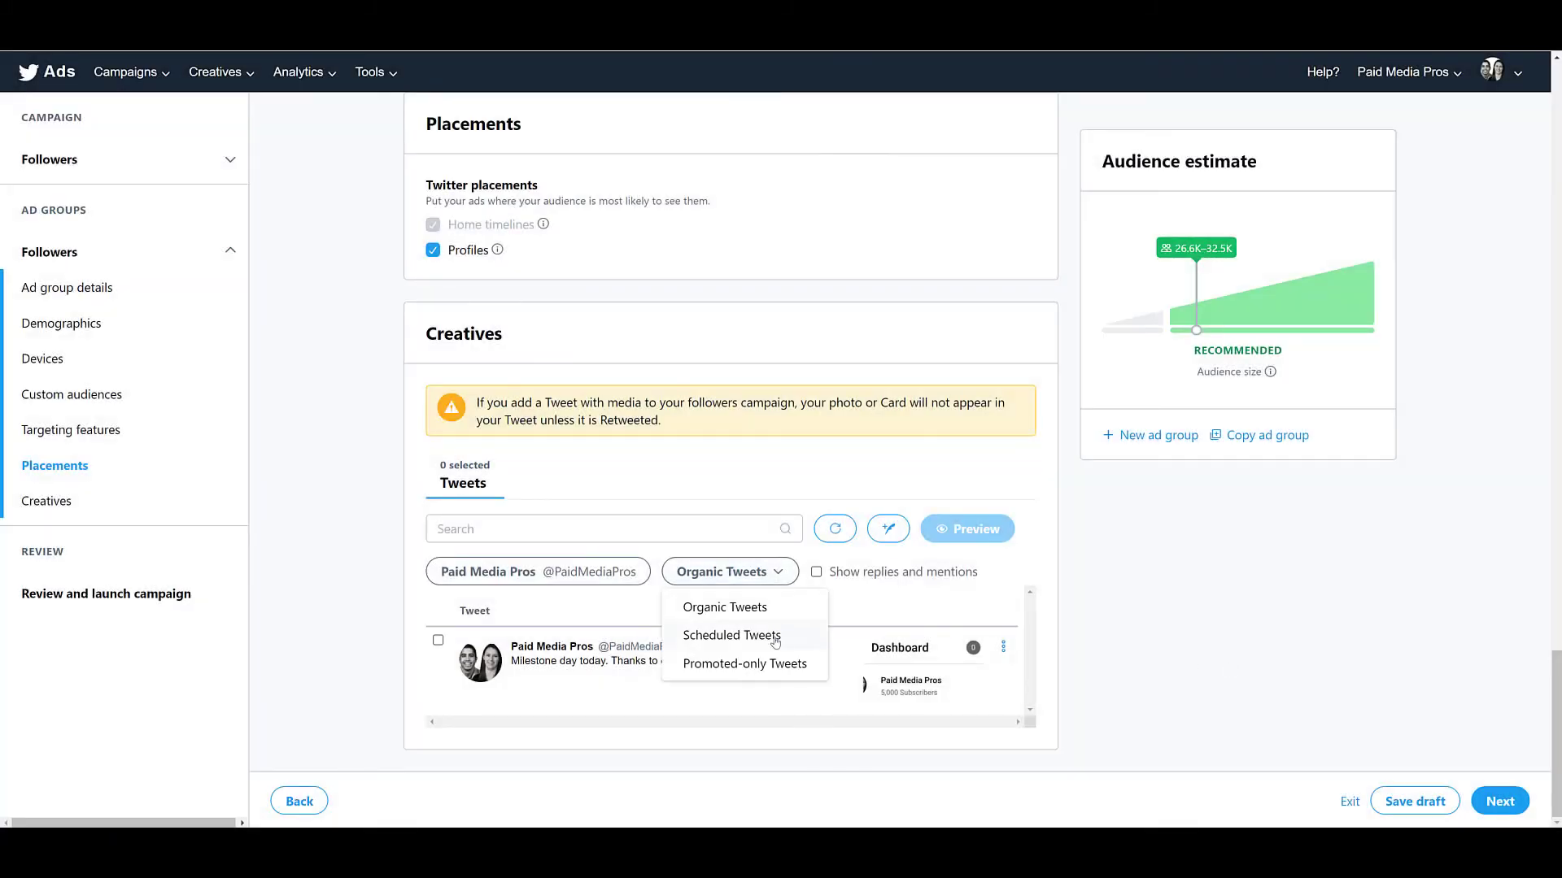
{"action": "left_click", "coordinate": [776, 639]}
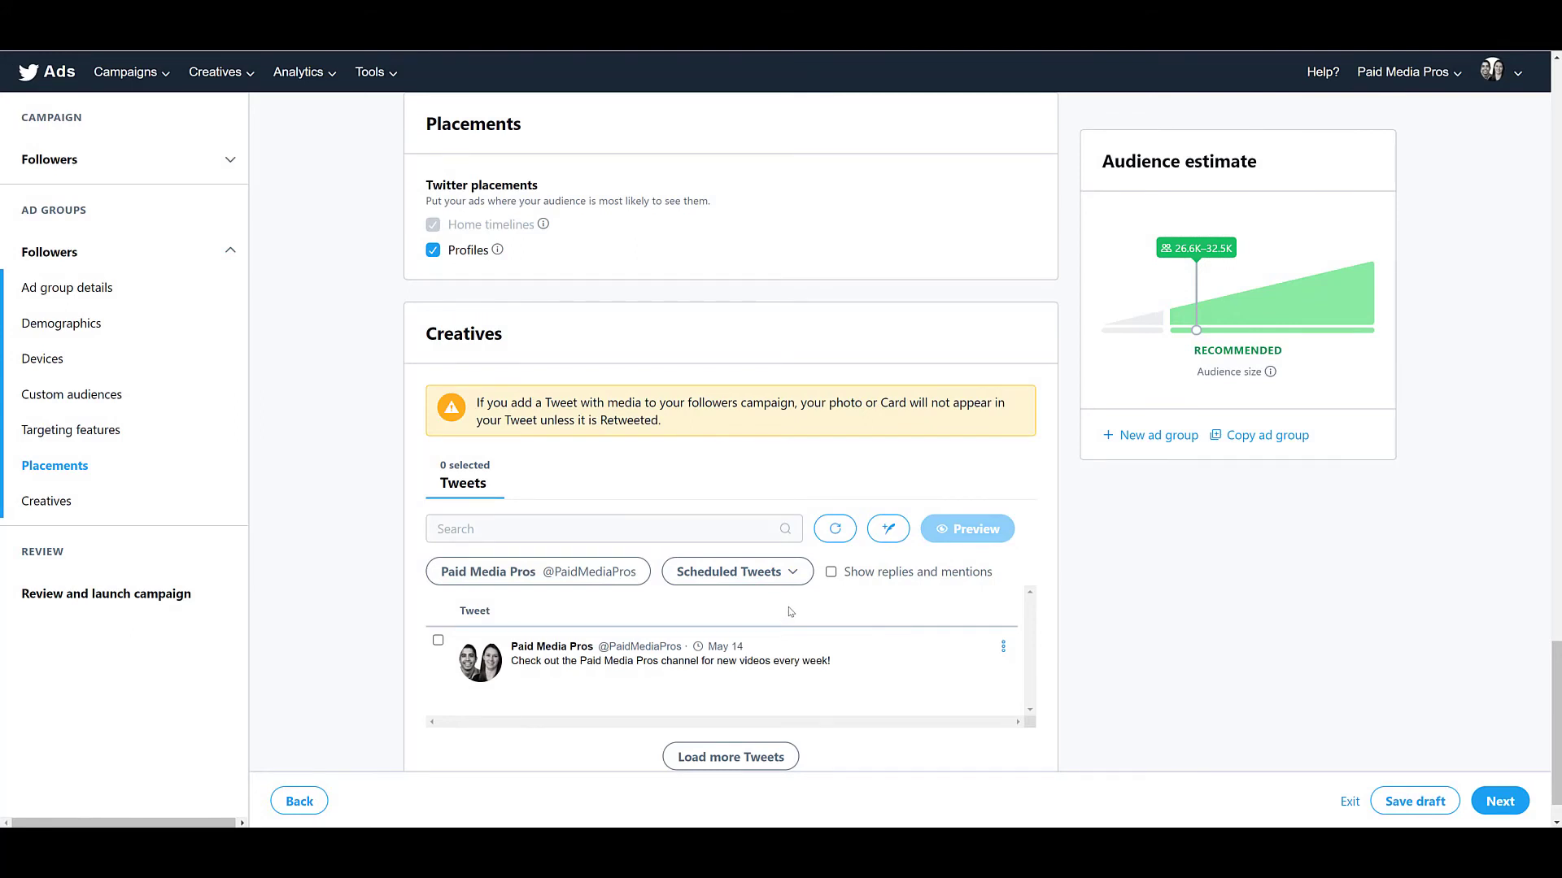
{"action": "left_click", "coordinate": [791, 580]}
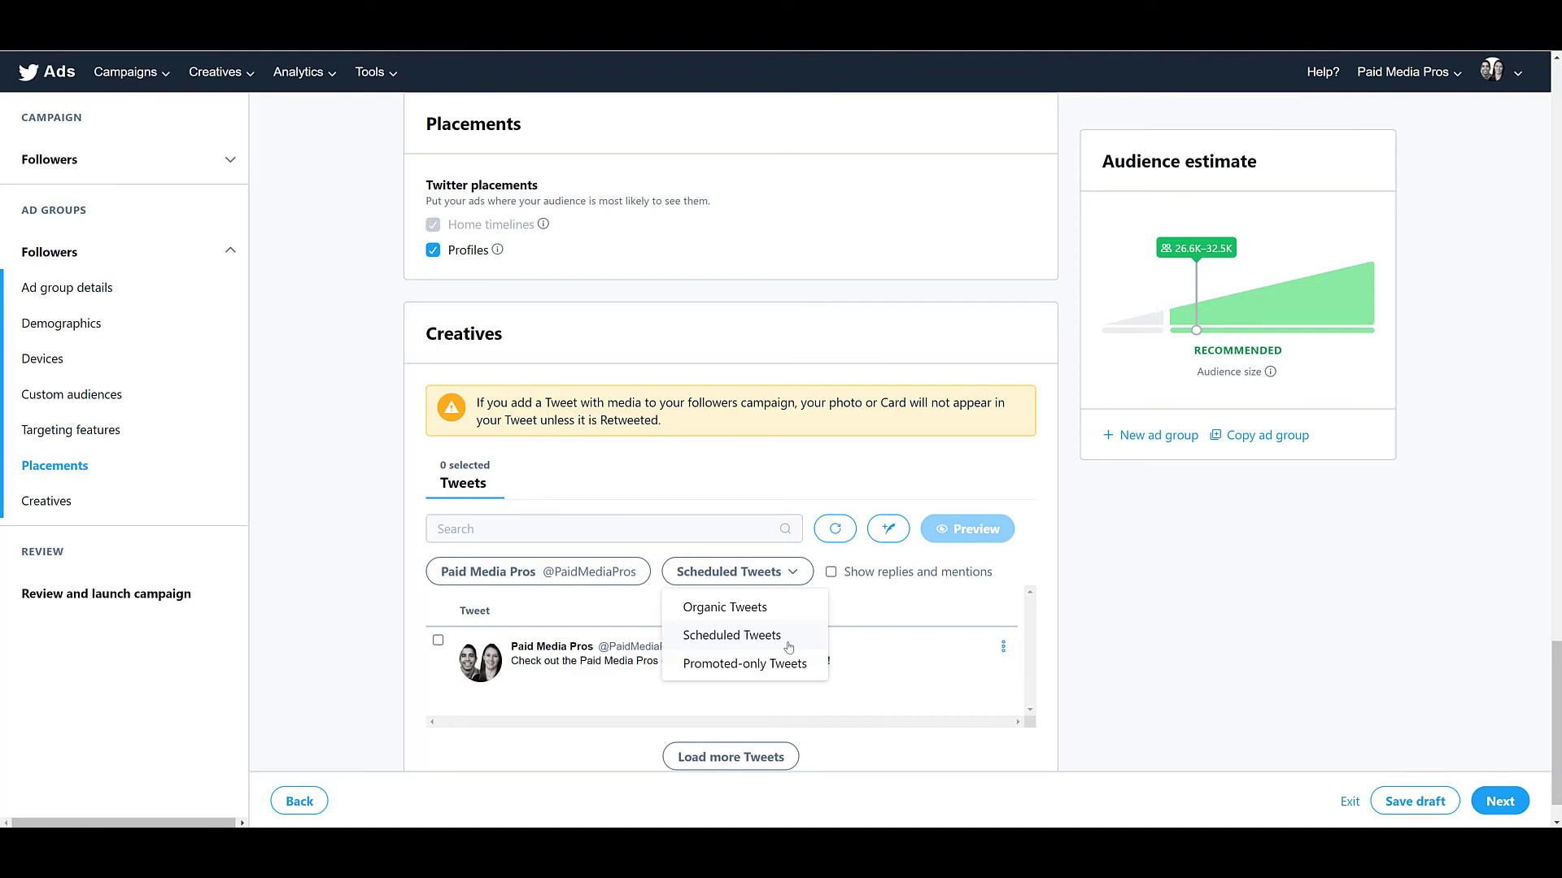
{"action": "left_click", "coordinate": [789, 647]}
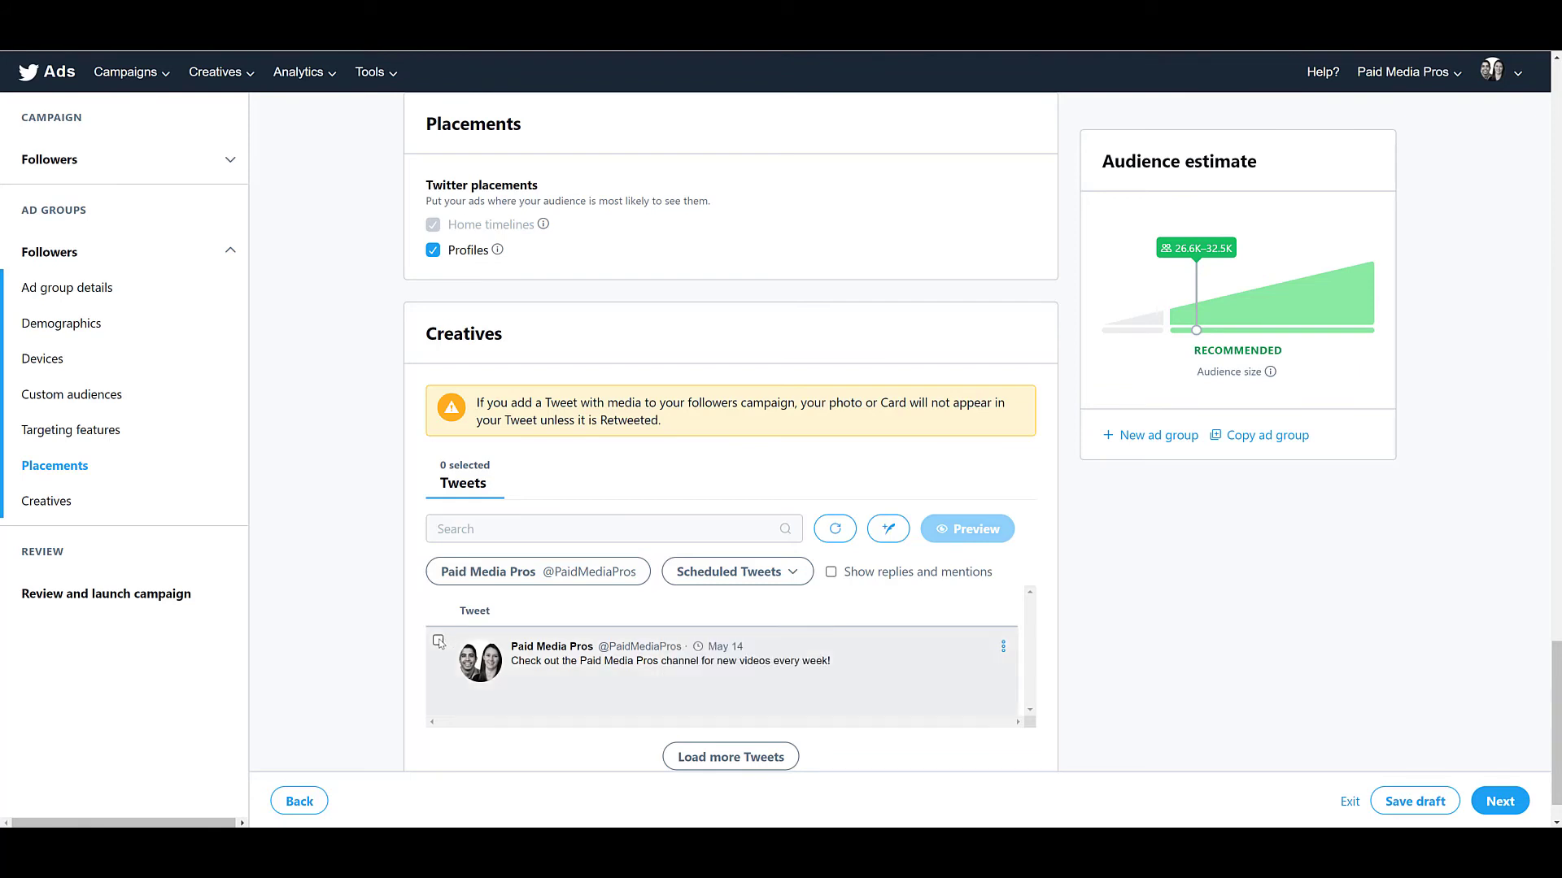
{"action": "left_click", "coordinate": [439, 642]}
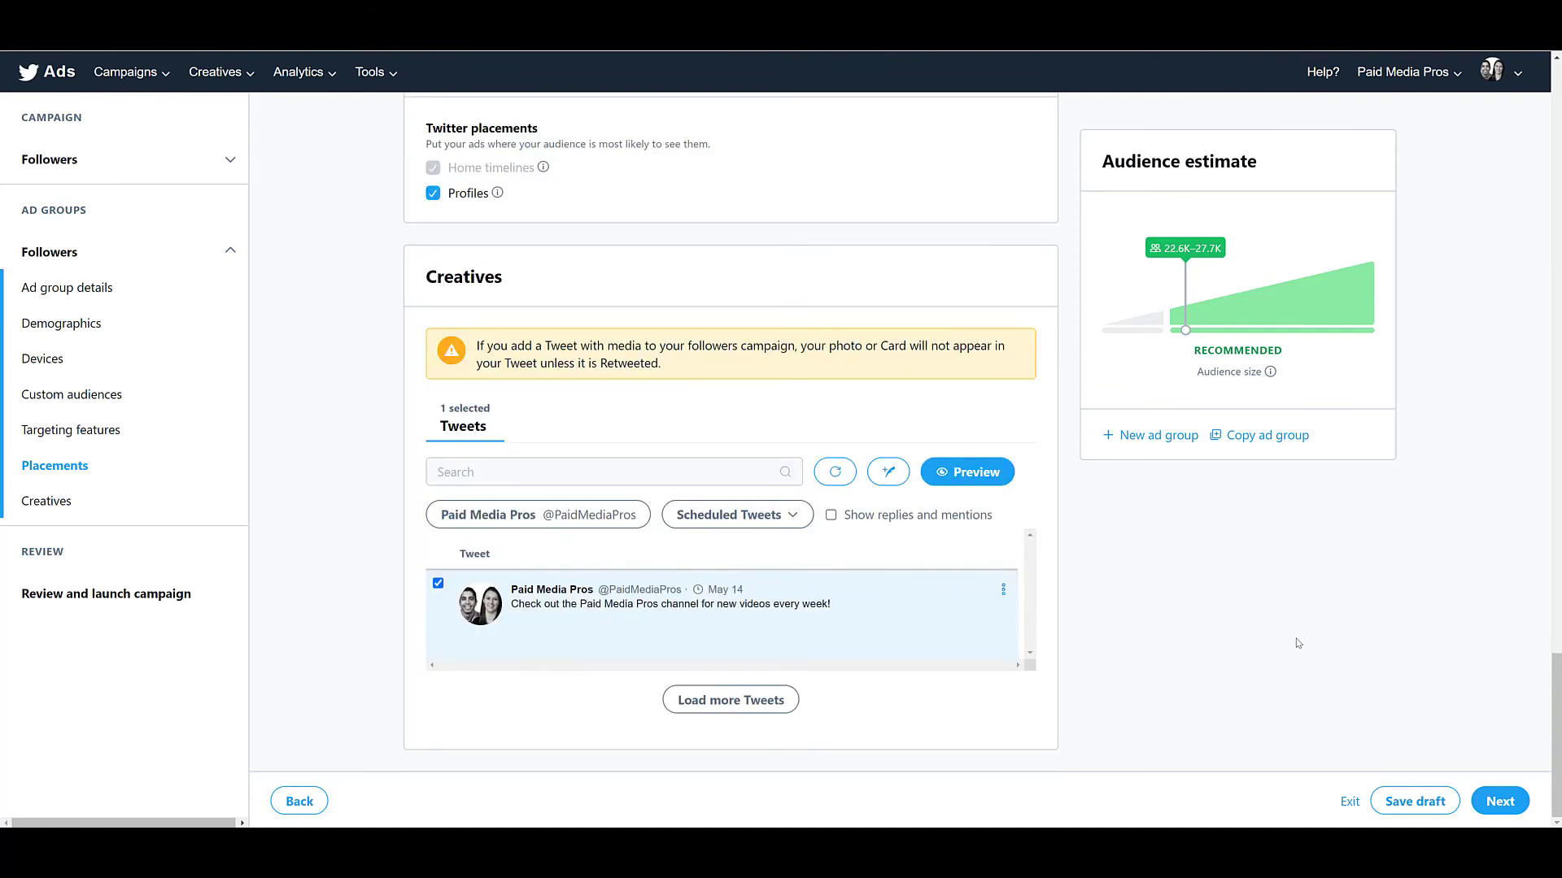
Proceed to the campaign review, check the campaign and ad group summary, and launch the campaign.
{"action": "left_click", "coordinate": [1500, 802]}
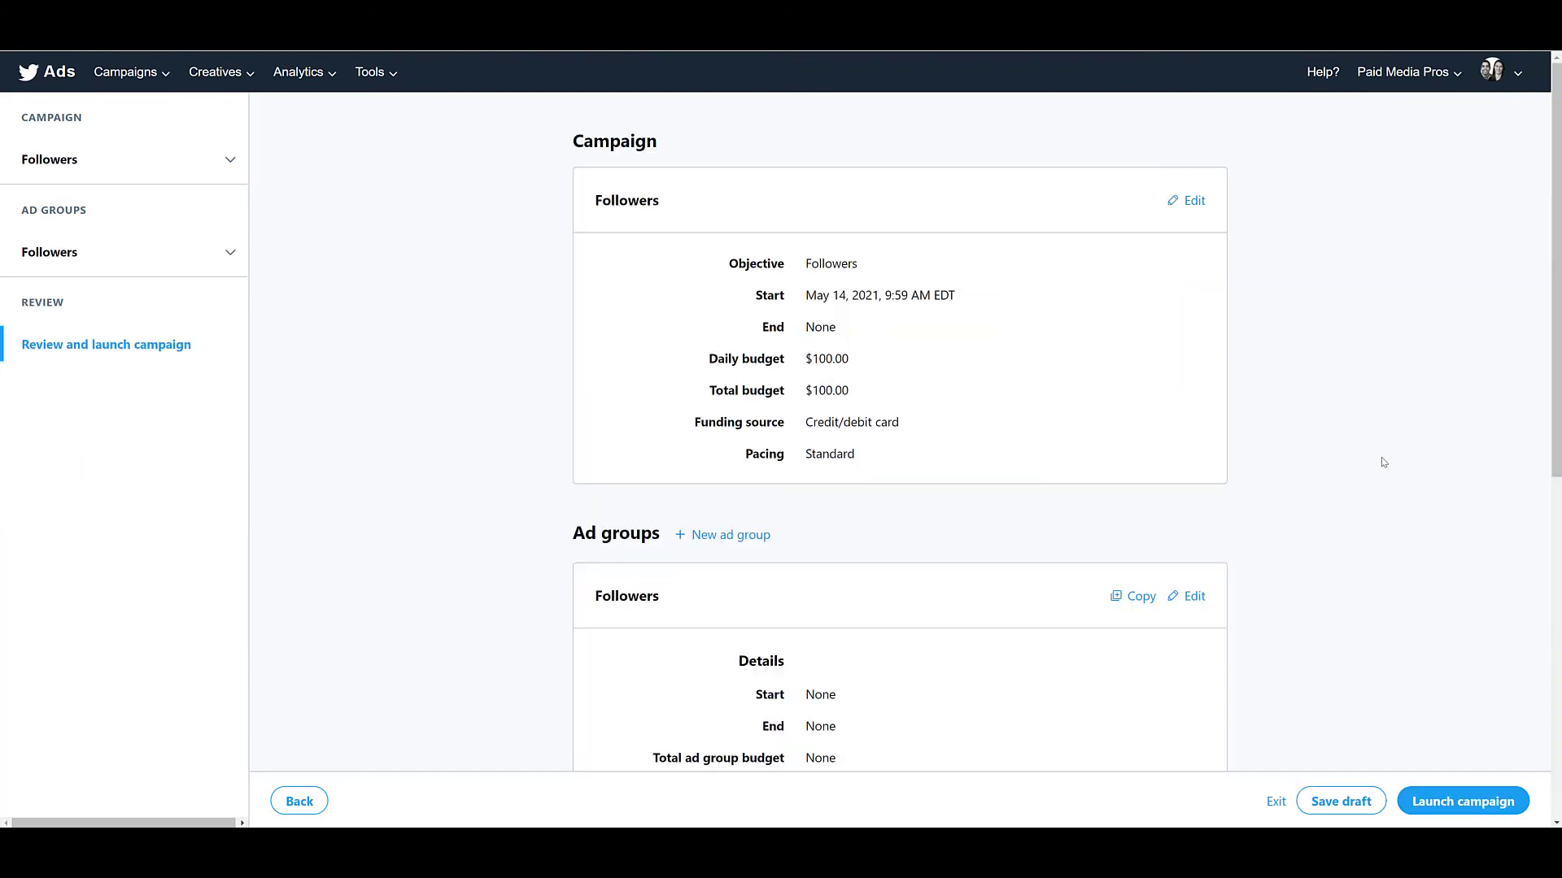
{"action": "scroll", "coordinate": [1382, 462], "scroll_direction": "down", "scroll_amount": 8}
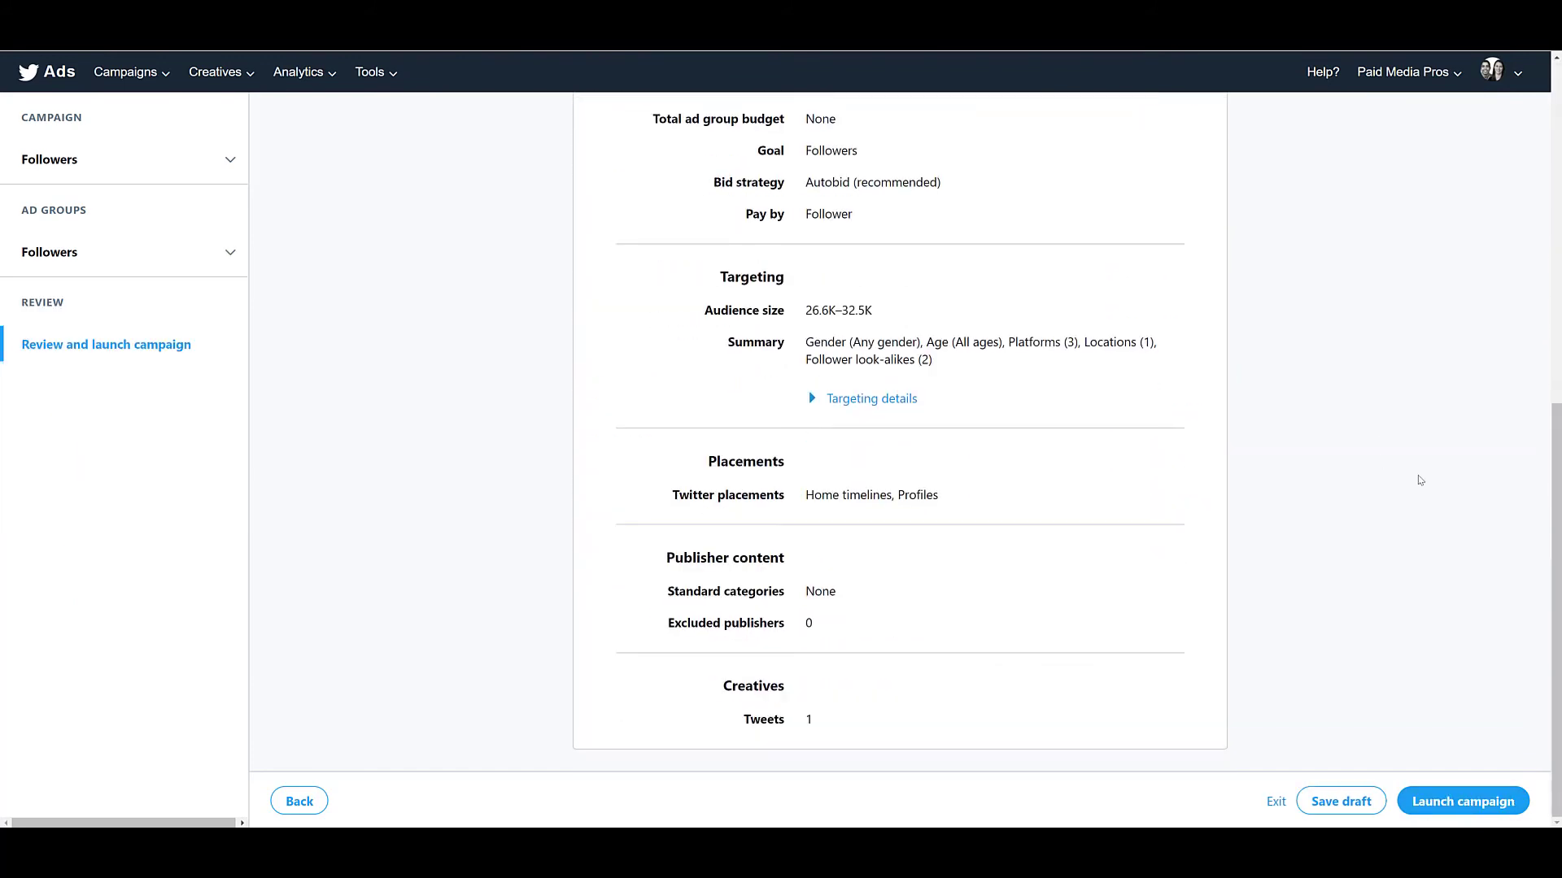
{"action": "left_click", "coordinate": [1470, 810]}
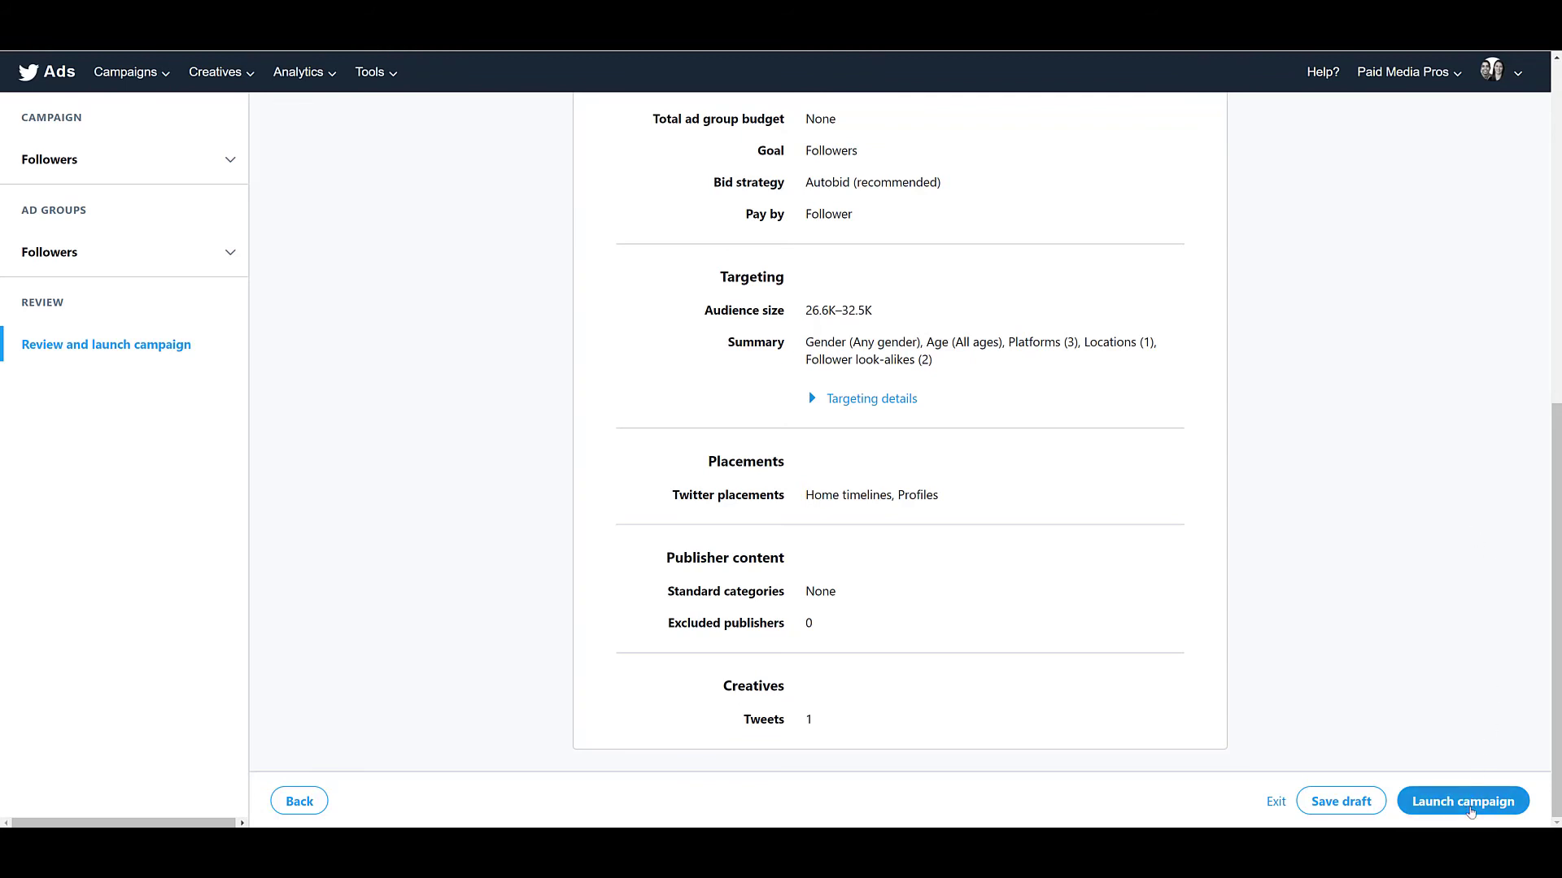